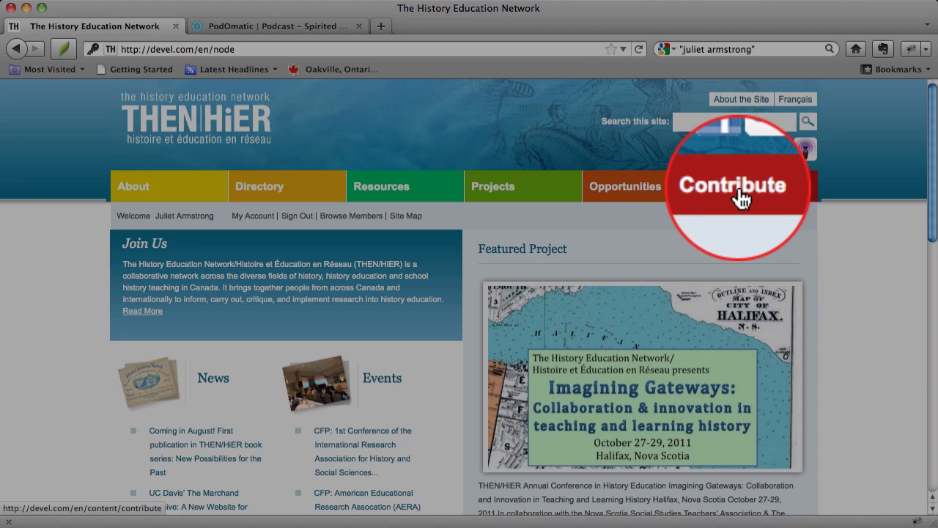
- Open the form for creating a new podcast from the site's Contribute section
click(737, 193)
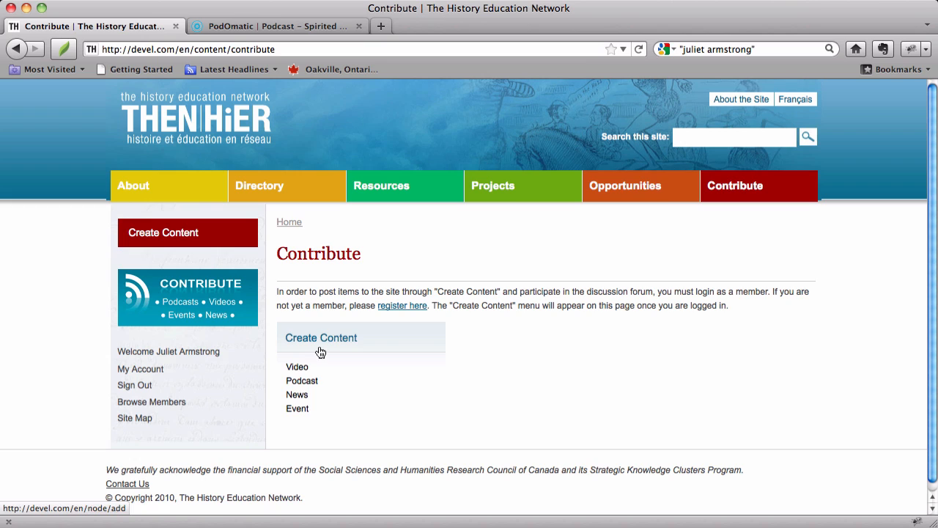
click(324, 352)
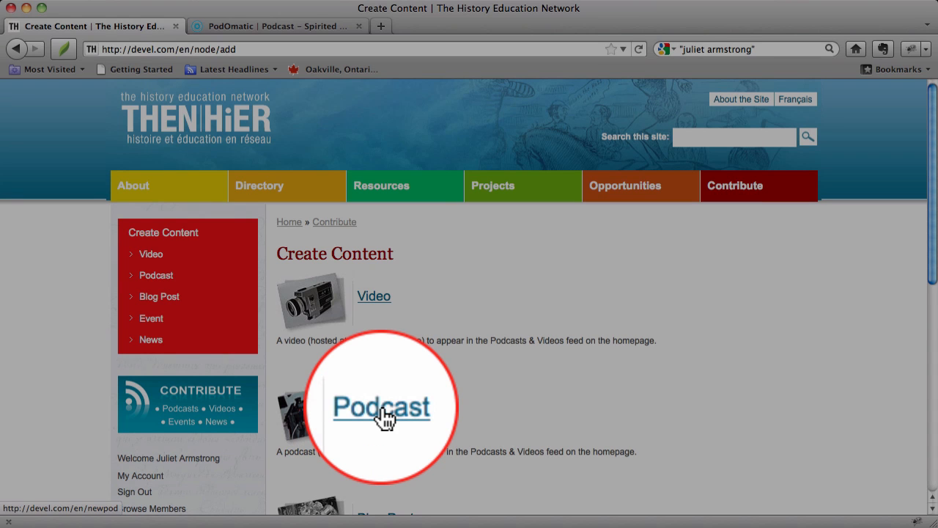
click(382, 410)
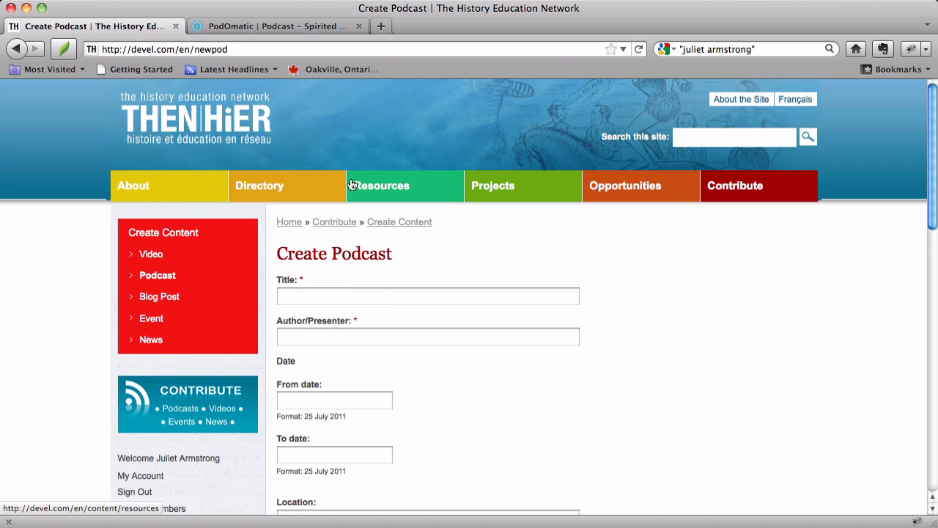
- Switch to the Spirited History page on PodOmatic and examine its podcast episodes and their descriptions
click(294, 29)
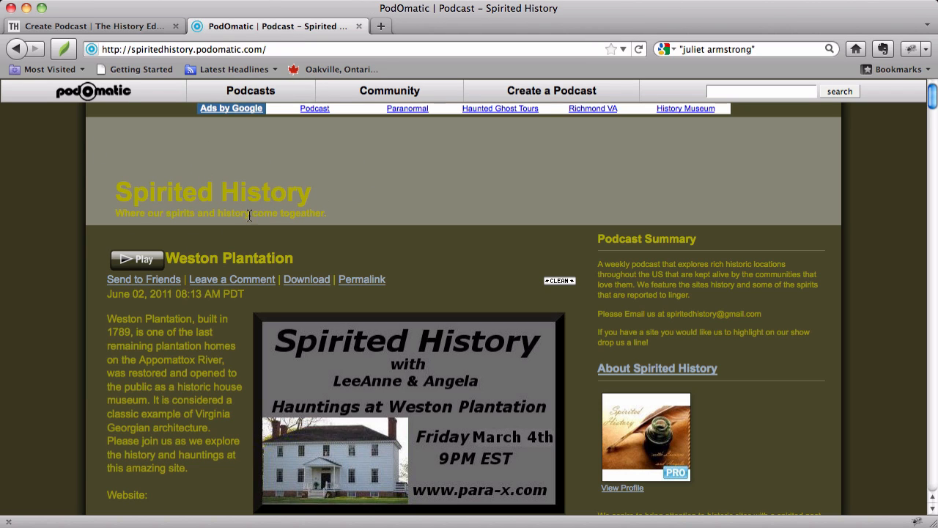
scroll(253, 213, down, 10)
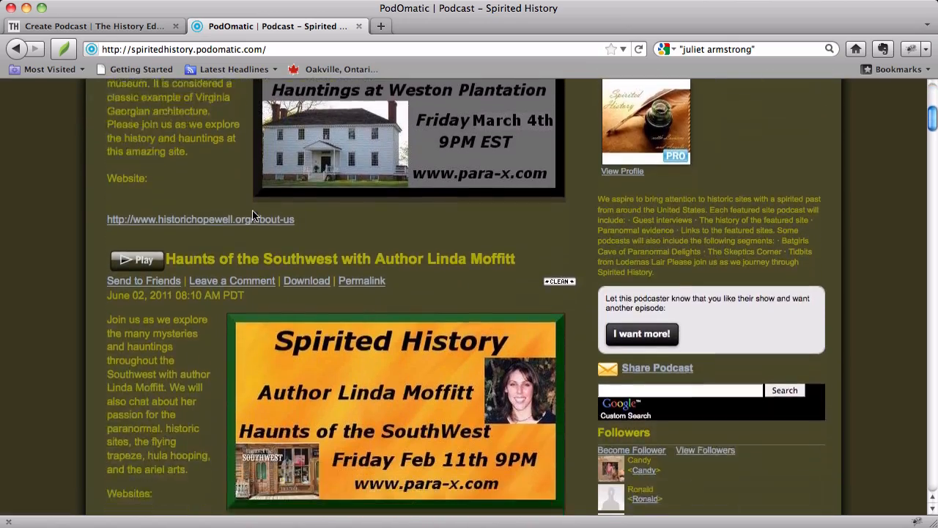
scroll(252, 210, down, 8)
scroll(252, 211, up, 12)
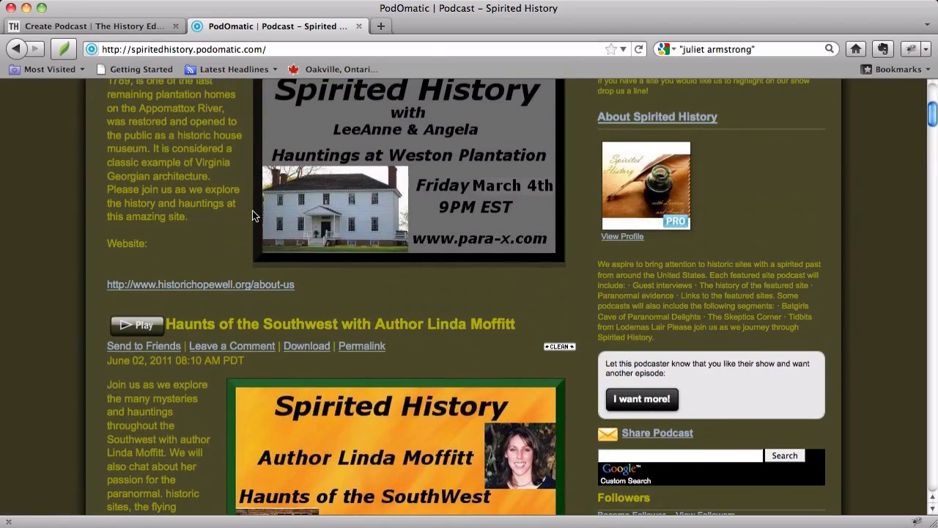
right_click(252, 210)
click(186, 257)
scroll(186, 256, up, 5)
scroll(185, 256, down, 12)
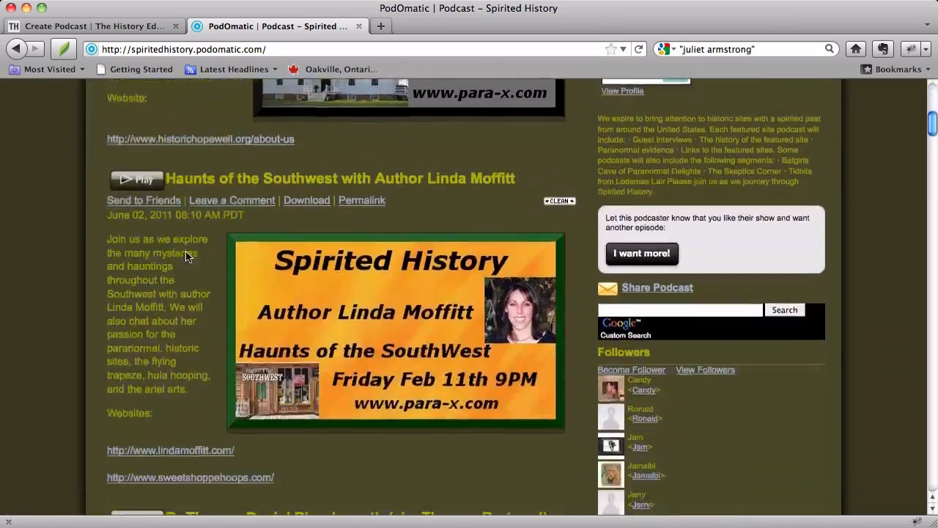
scroll(187, 257, up, 15)
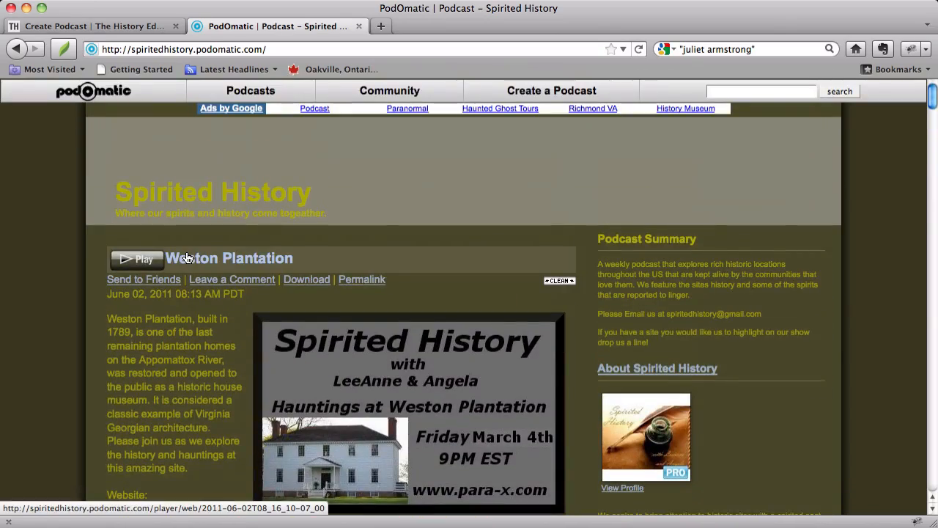
scroll(187, 256, down, 5)
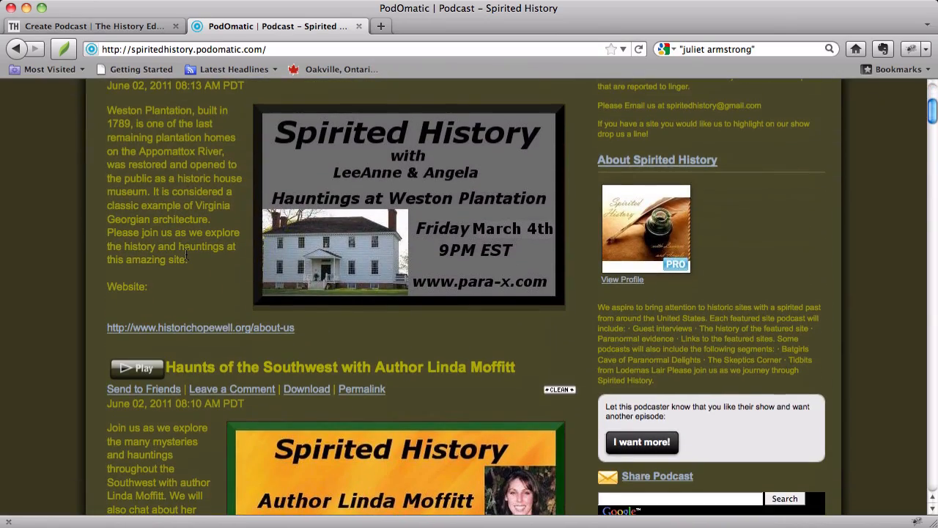
scroll(186, 256, down, 1)
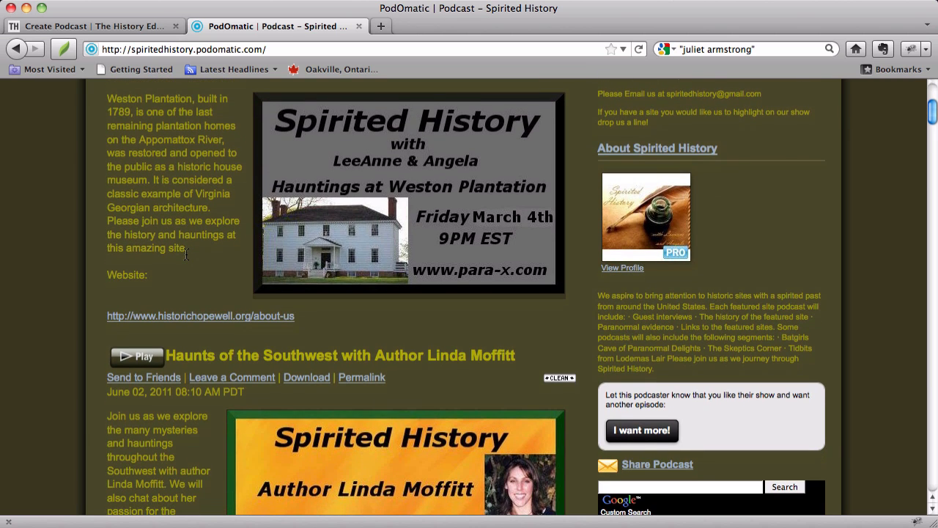
scroll(186, 256, up, 7)
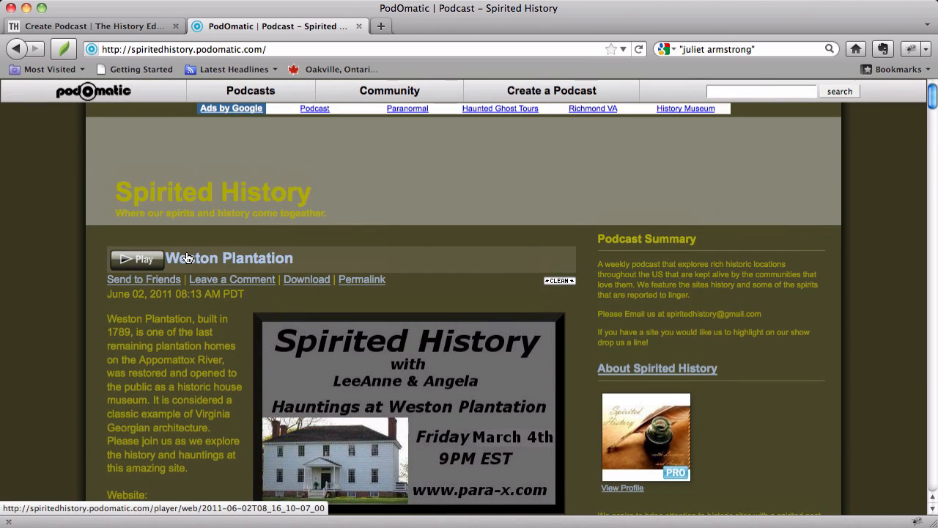
scroll(187, 256, down, 3)
scroll(186, 255, down, 1)
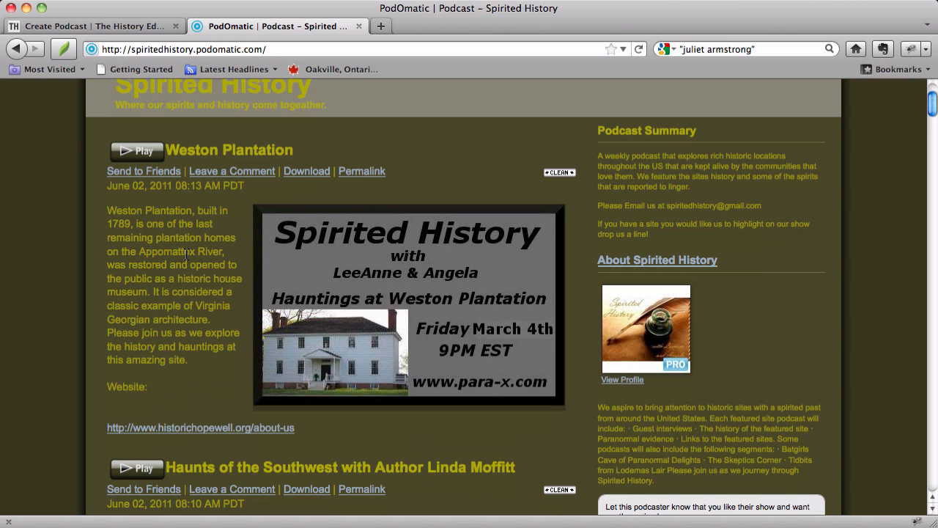
- Return to the History Education Network's Create Podcast form and enter "Spirited History" as the title
click(136, 26)
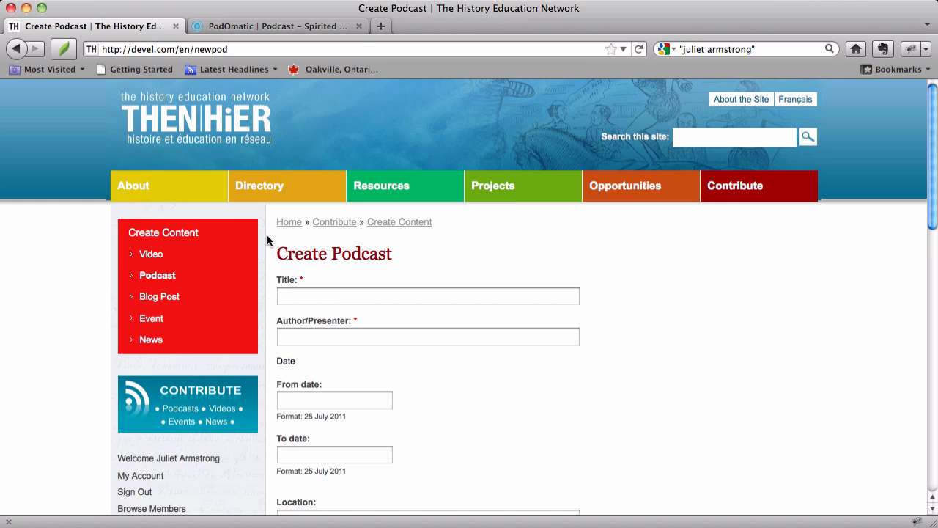
click(297, 292)
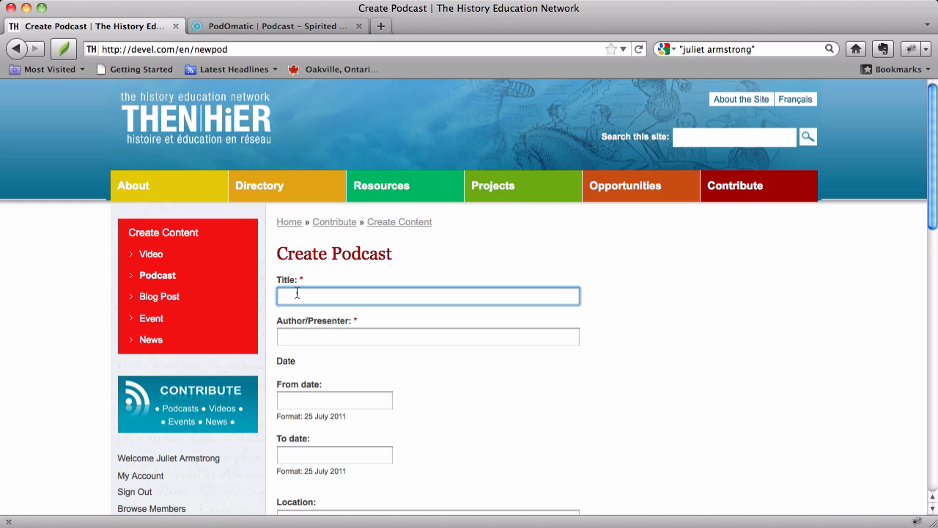
text(Spirited History)
- Enter "THEN/HiER Admin" as the podcast's author/presenter, checking the PodOmatic page for reference
click(287, 335)
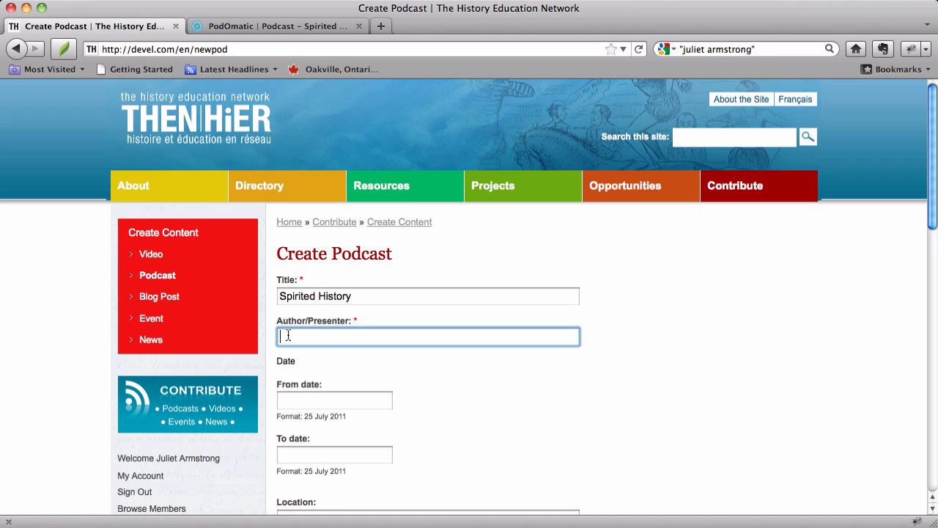
click(287, 29)
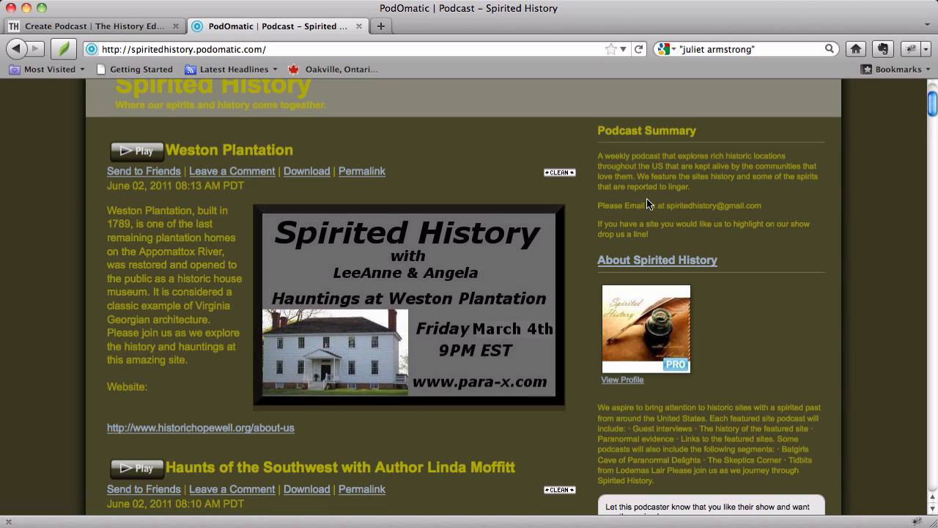
click(118, 27)
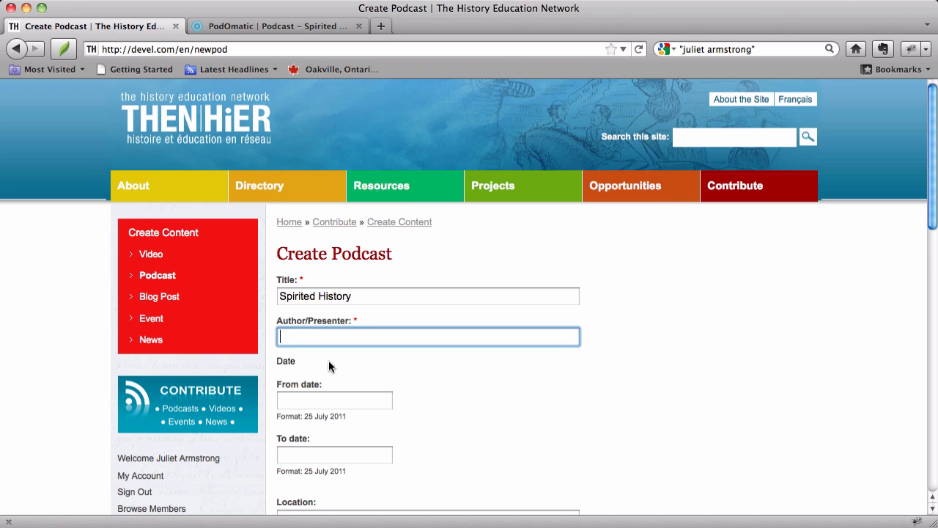
text(THEN/HiER Admin)
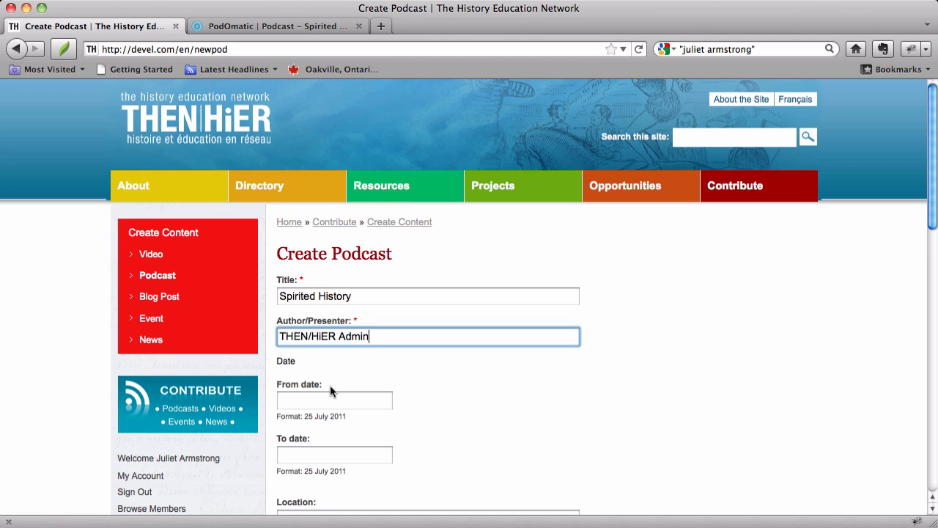
- Set the podcast's date range from 1 July 2011 to 11 July 2011
click(324, 402)
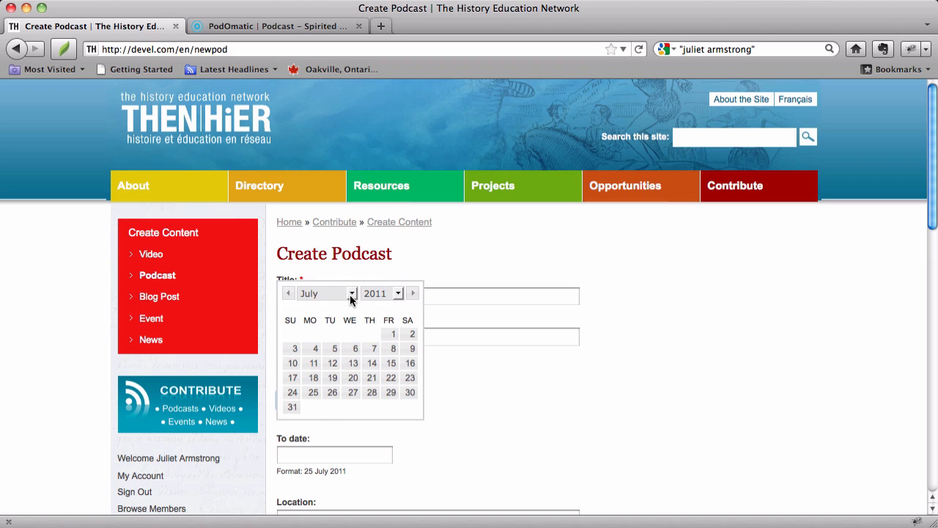
click(393, 336)
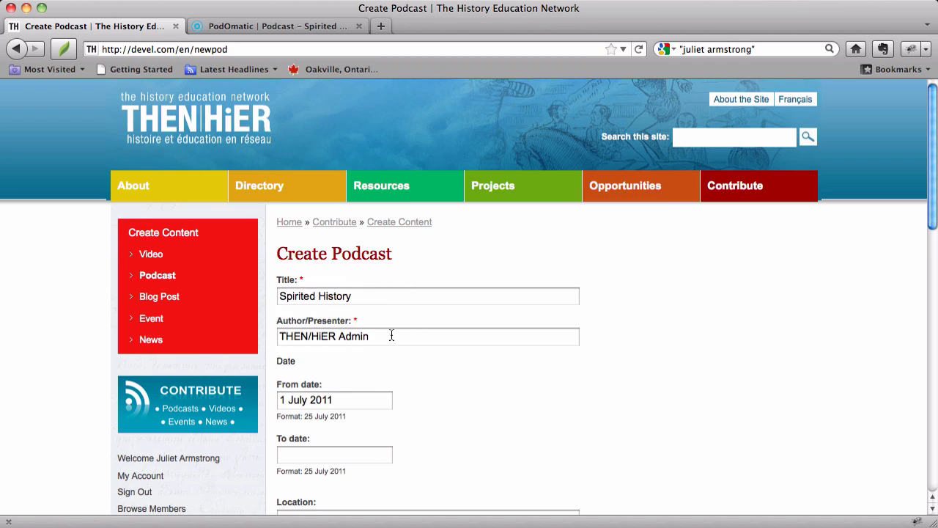
click(316, 460)
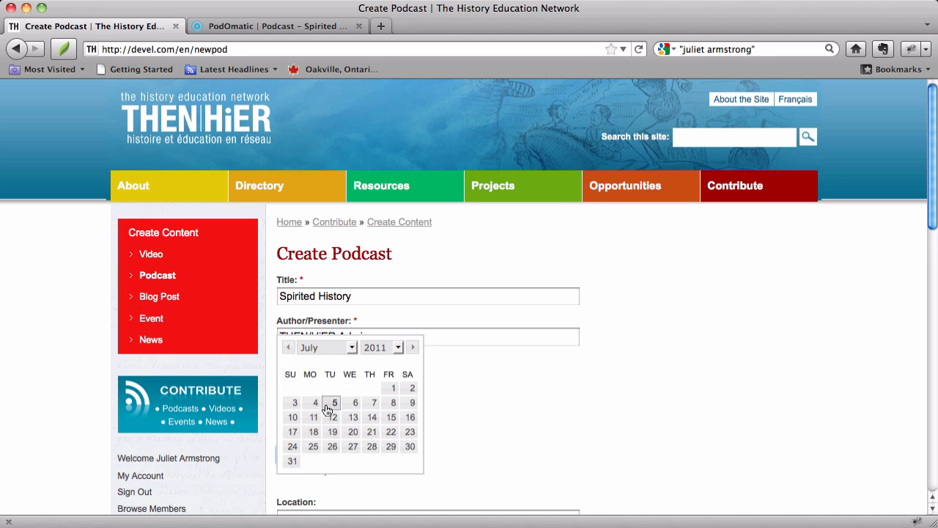
click(315, 417)
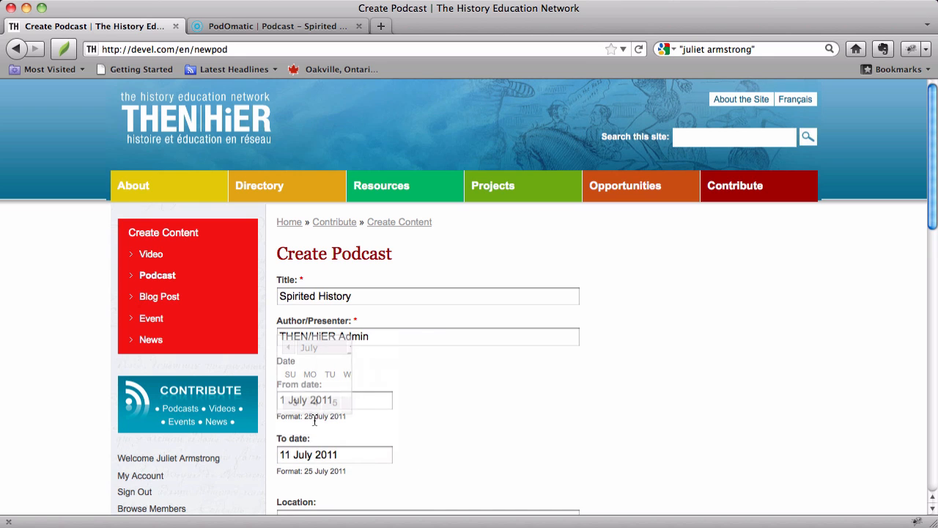
- Enter "USA" as the podcast's location
scroll(485, 426, down, 2)
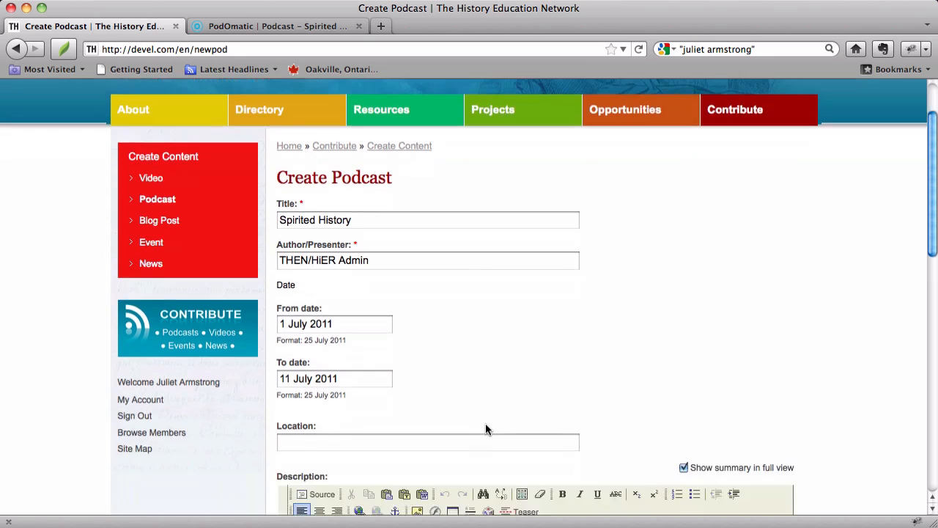
click(461, 443)
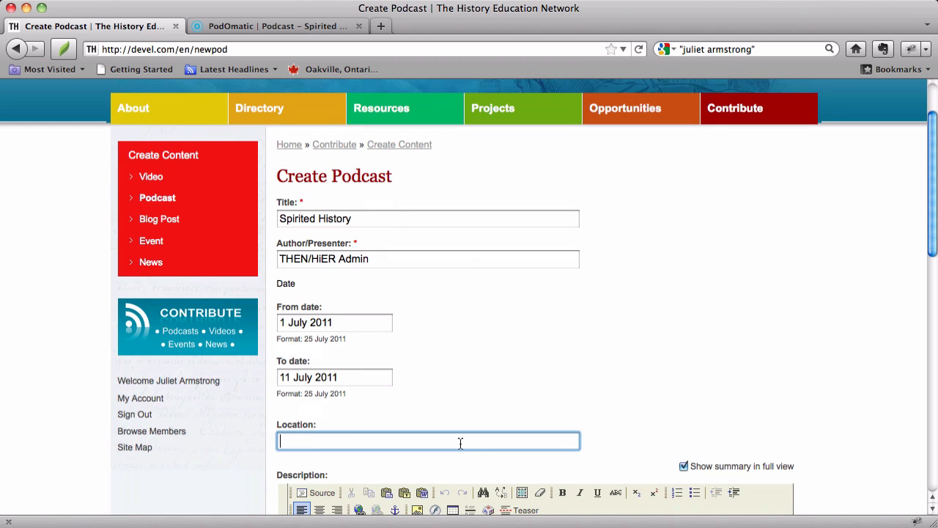
text(Various across the)
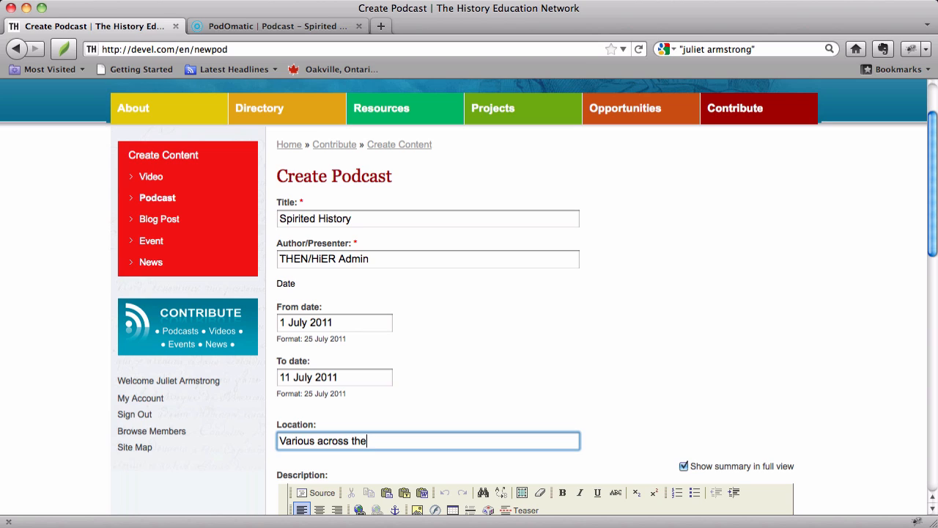
key(BackSpace)
key(BackSpace)
key(BackSpace)
key(BackSpace)
key(BackSpace)
key(BackSpace)
key(BackSpace)
key(BackSpace)
key(BackSpace)
key(BackSpace)
key(BackSpace)
key(BackSpace)
key(BackSpace)
key(BackSpace)
key(BackSpace)
key(BackSpace)
key(BackSpace)
key(BackSpace)
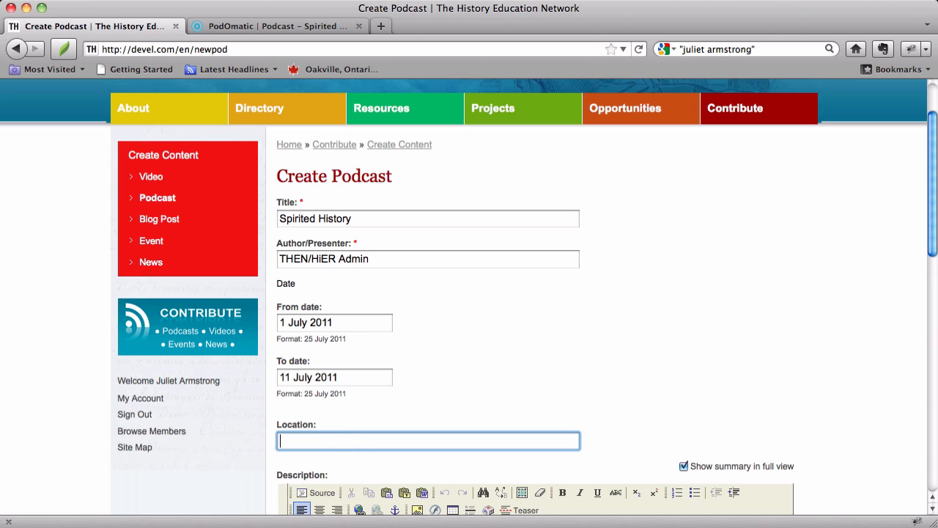
text(USA)
scroll(537, 366, down, 4)
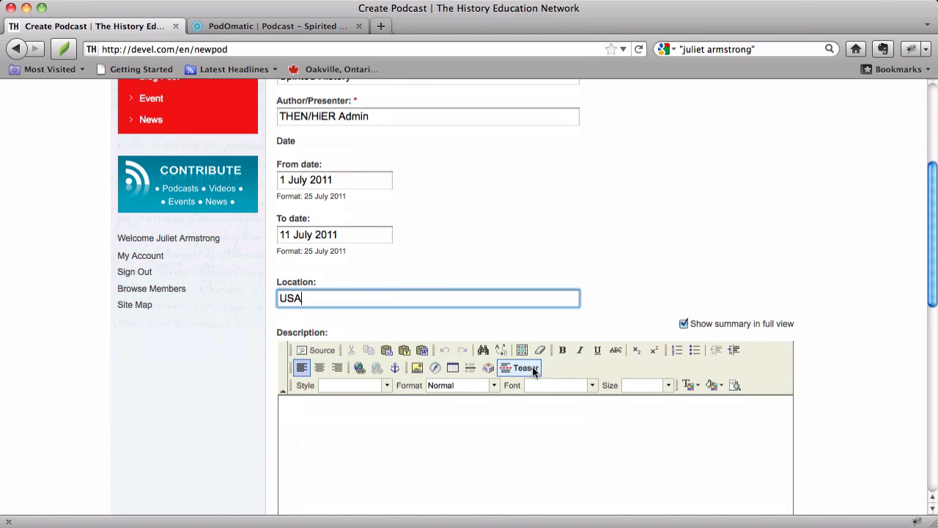
drag(305, 299, 235, 303)
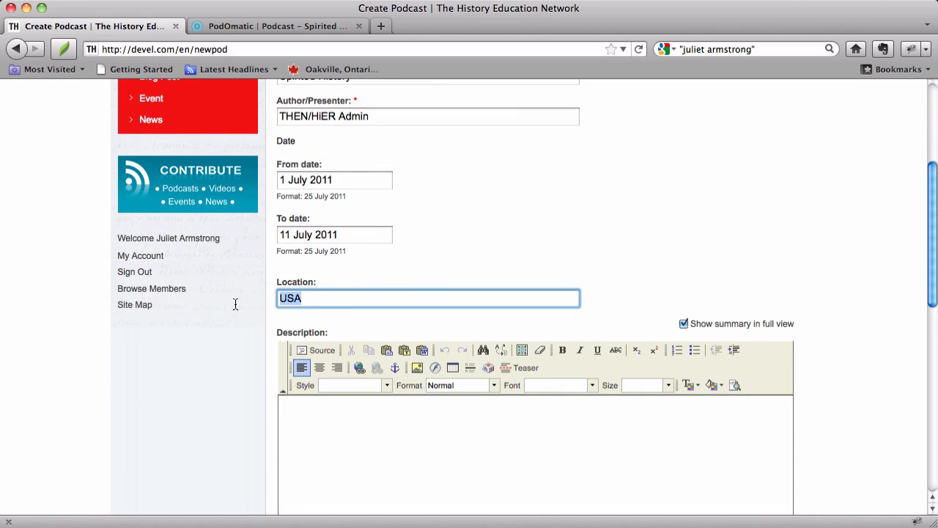
key(BackSpace)
text(J)
key(BackSpace)
text(USA)
- Copy the first paragraph of the Podcast Summary on the PodOmatic page into the Create Podcast form's Description field
click(323, 439)
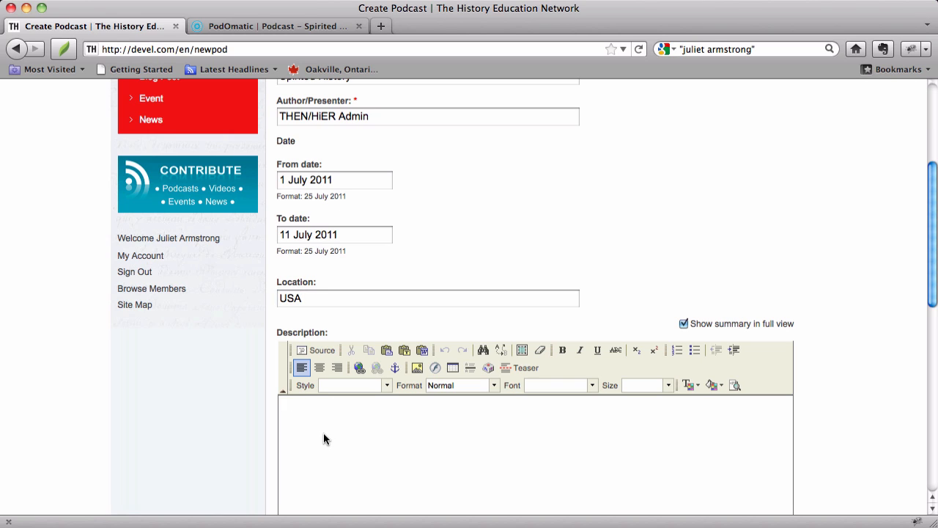
scroll(323, 433, down, 5)
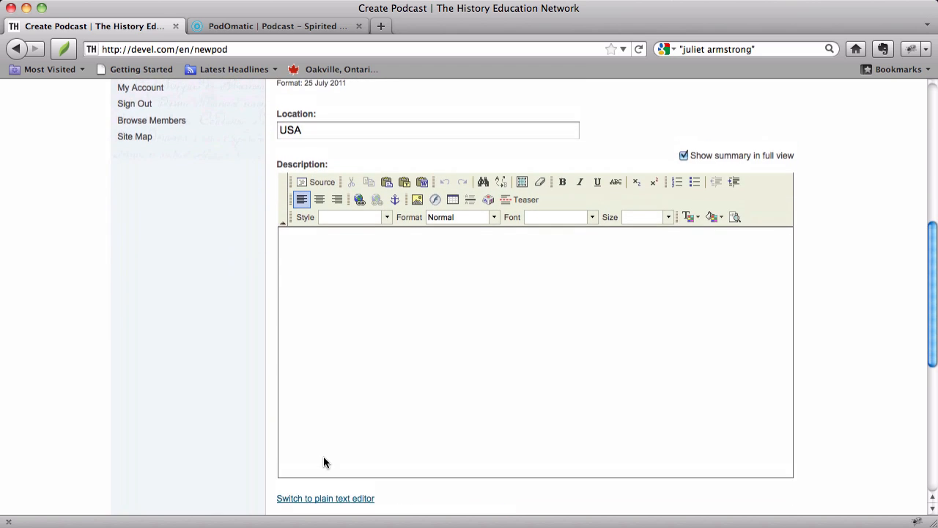
scroll(324, 456, up, 2)
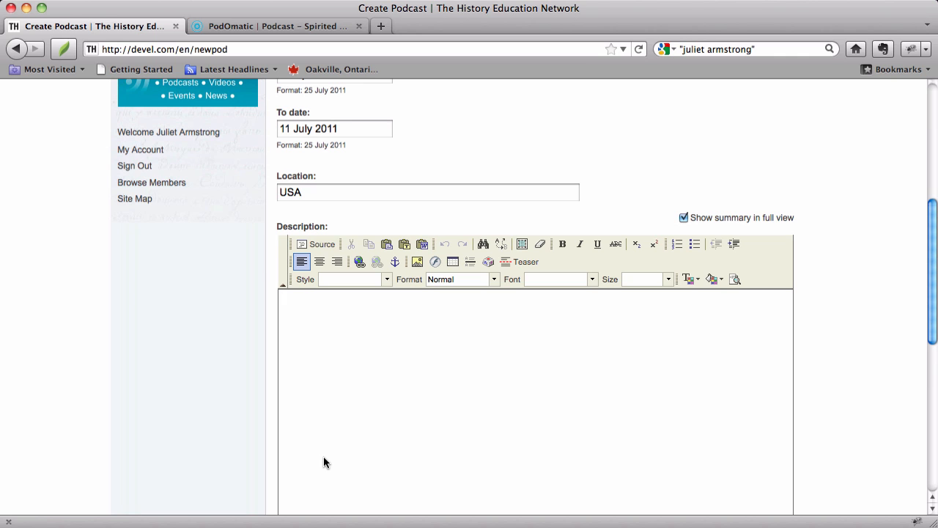
click(289, 29)
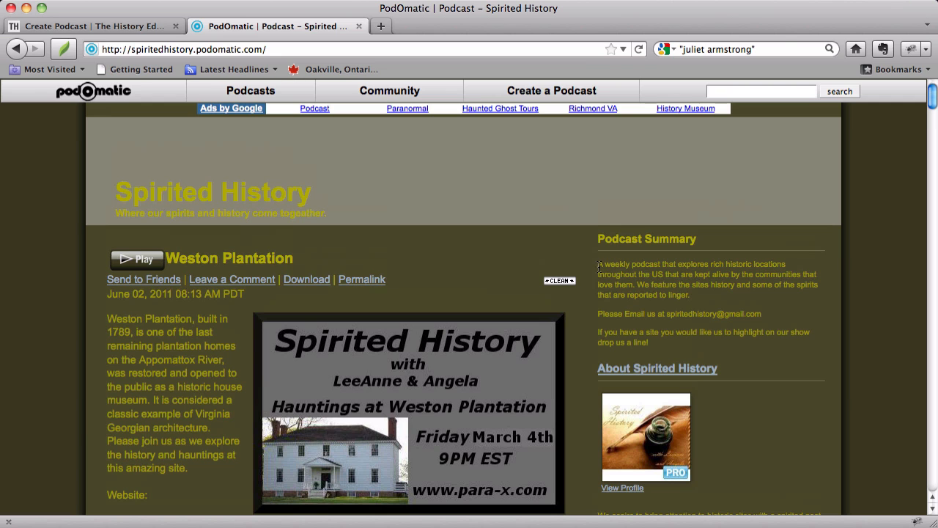
drag(598, 266, 633, 266)
key(super+c)
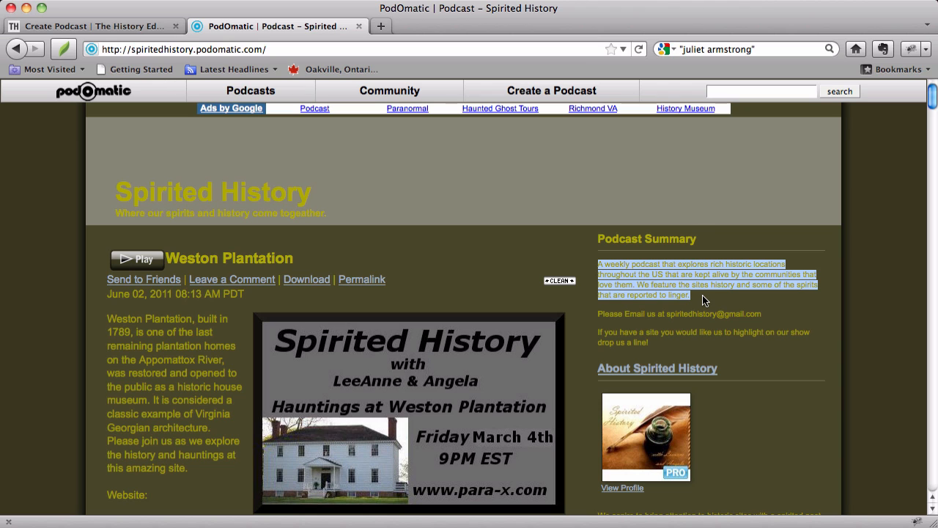
drag(703, 295, 105, 22)
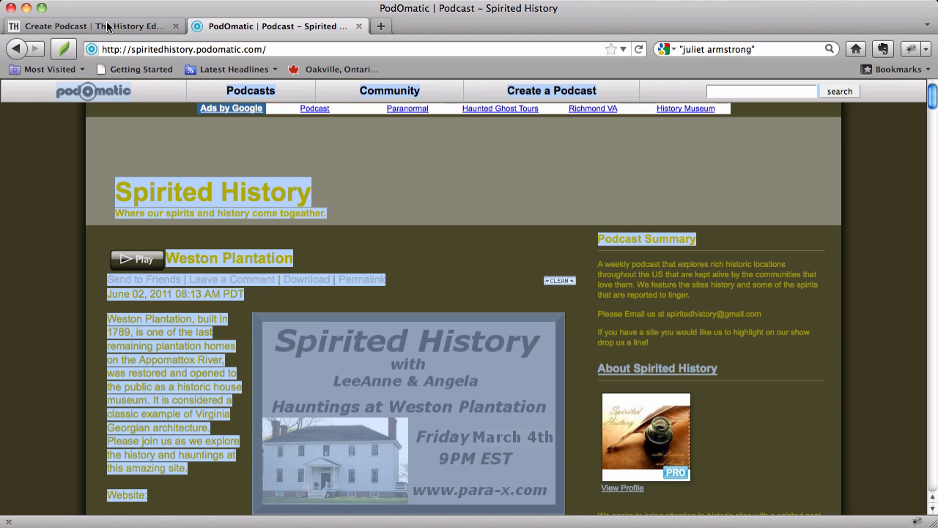
click(107, 27)
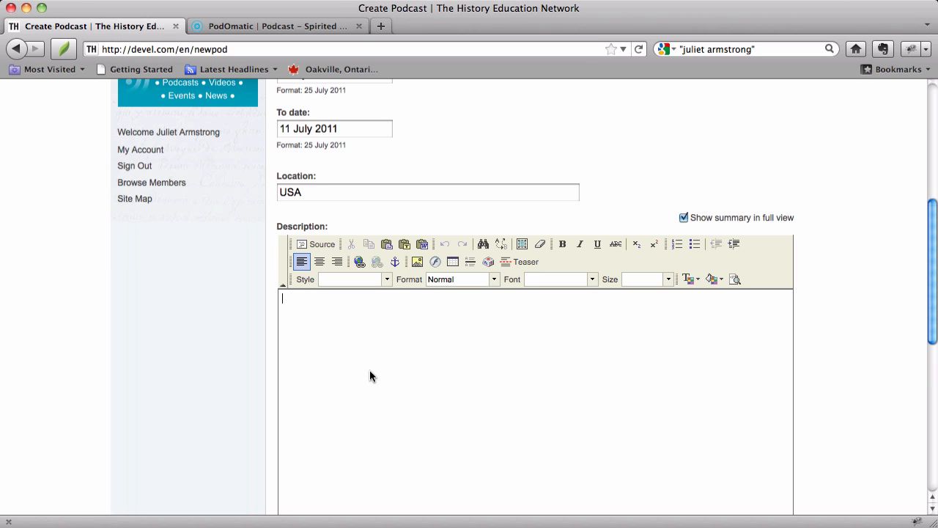
key(super+v)
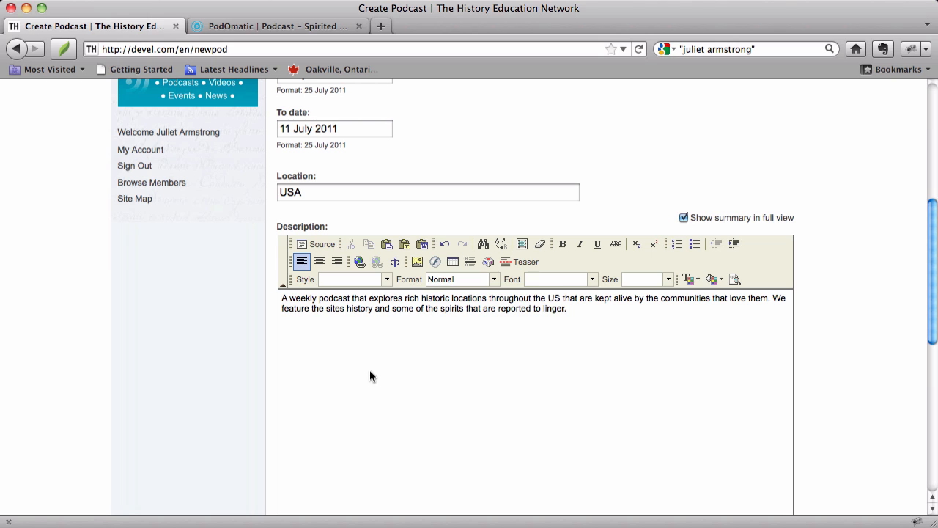
- Reword the start of the description to read "Spirited History is a weekly podcast"
click(283, 298)
text(Spirited )
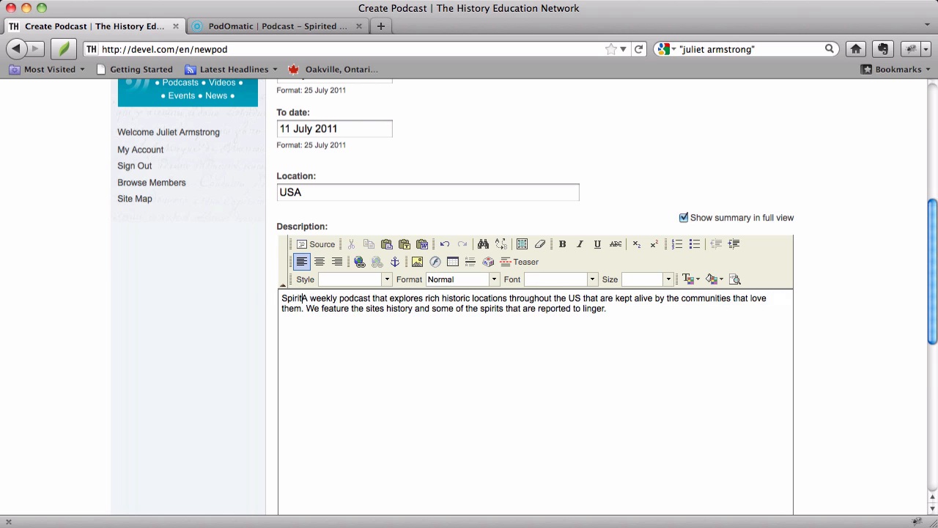
text(History is)
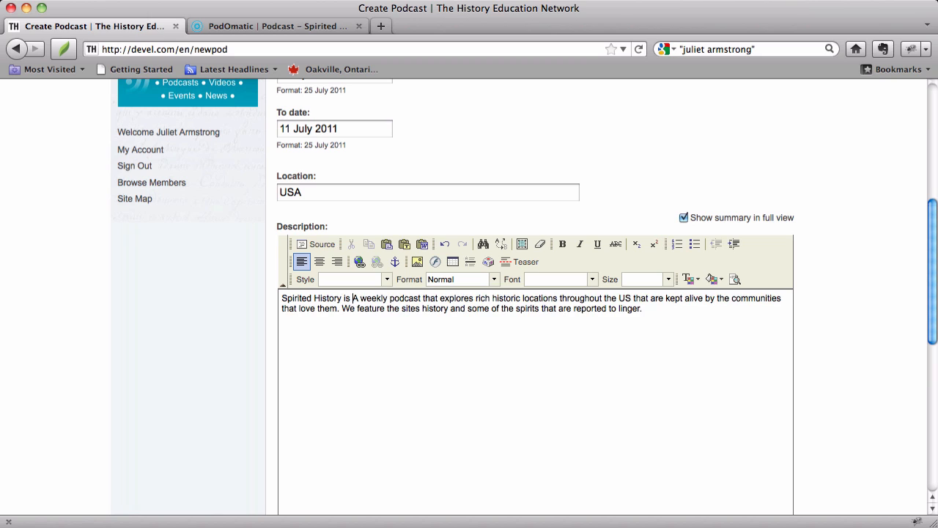
key(BackSpace)
text(a)
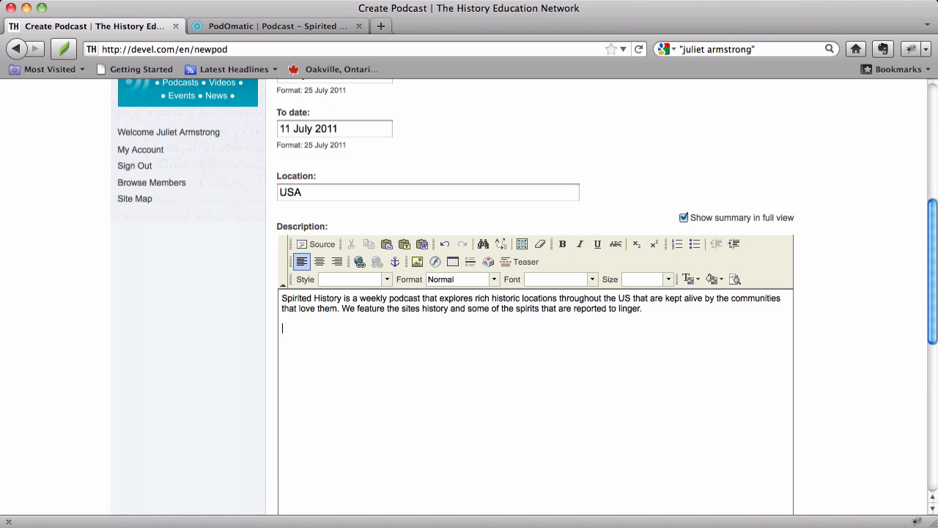
- Add the bold heading "Audio recording 1" below the description's summary paragraph
text(Audio recording 1)
key(alt+shift+Left)
key(alt+shift+Left)
key(alt+shift+Left)
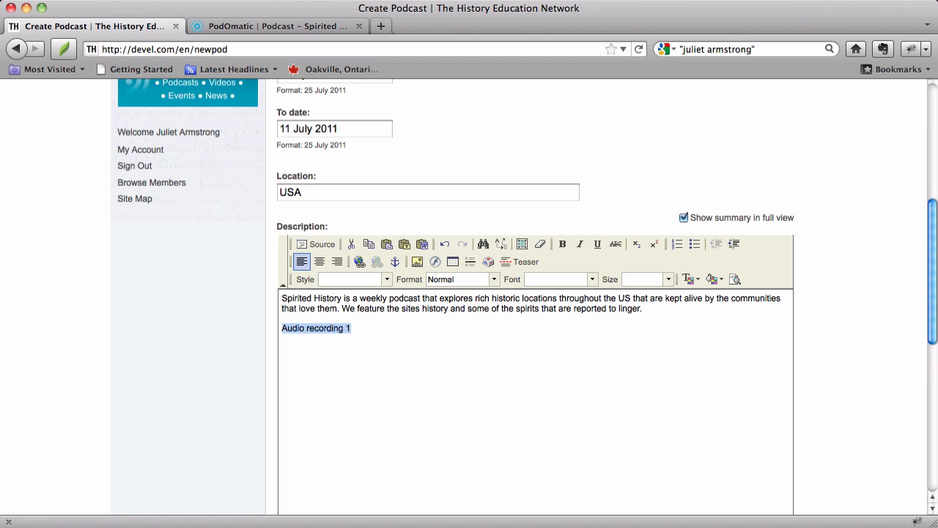
click(563, 245)
click(423, 328)
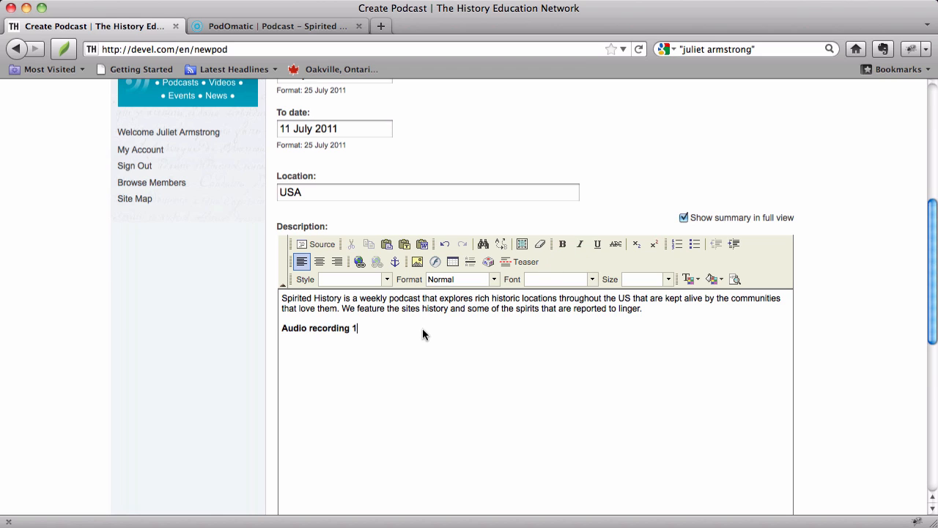
key(alt+shift+Left)
key(alt+shift+Left)
key(alt+shift+Left)
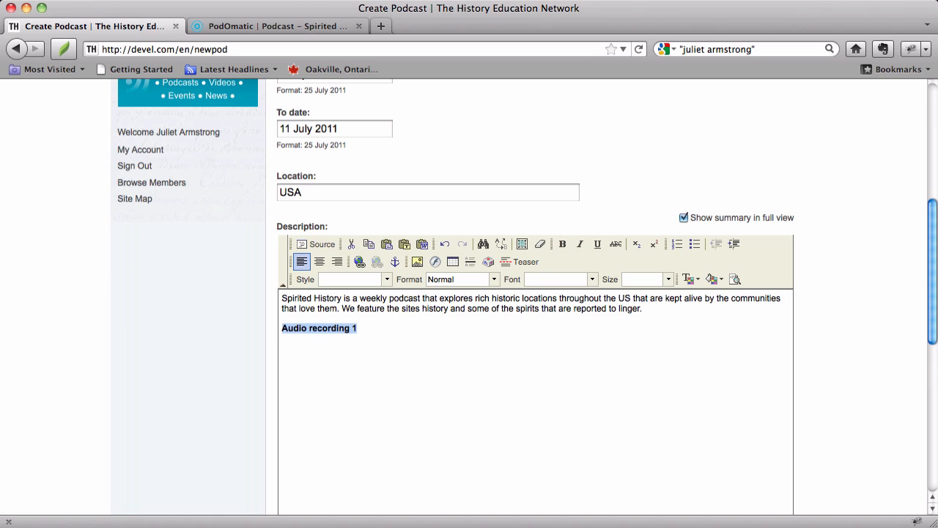
key(Right)
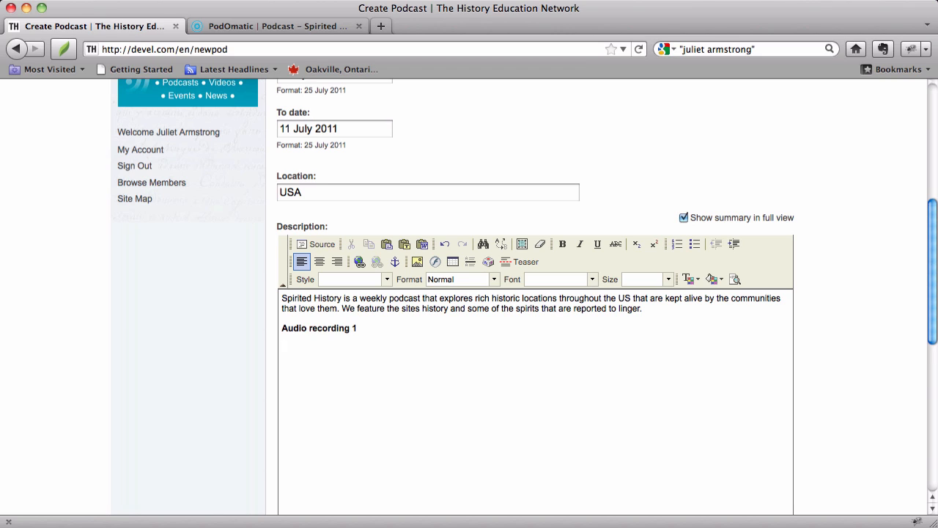
- Enter "Type a description of audio recording 1." as regular text beneath the bold heading
text(Type a description of audio r)
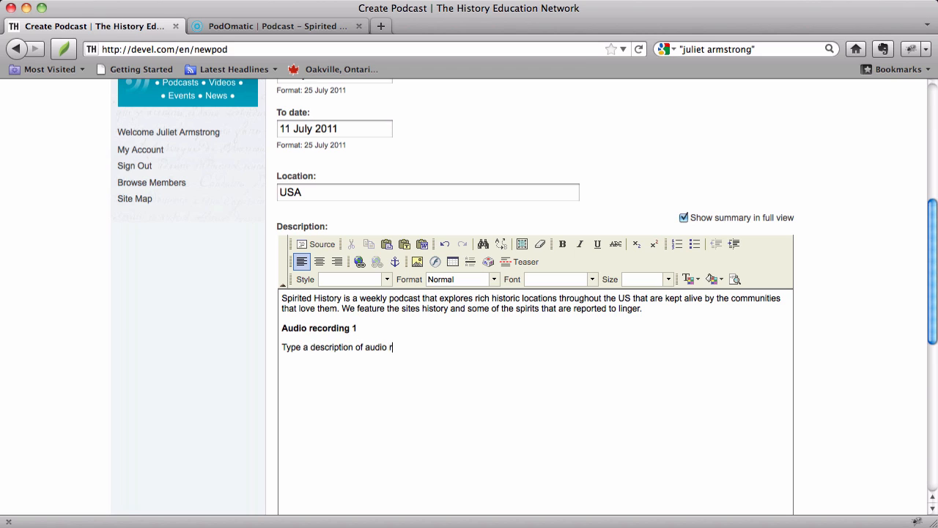
text(ecording 1.)
- Duplicate the "Audio recording 1" heading and its description line twice below the original
key(shift+Up)
key(shift+Up)
key(shift+Up)
key(shift+Down)
key(shift+Down)
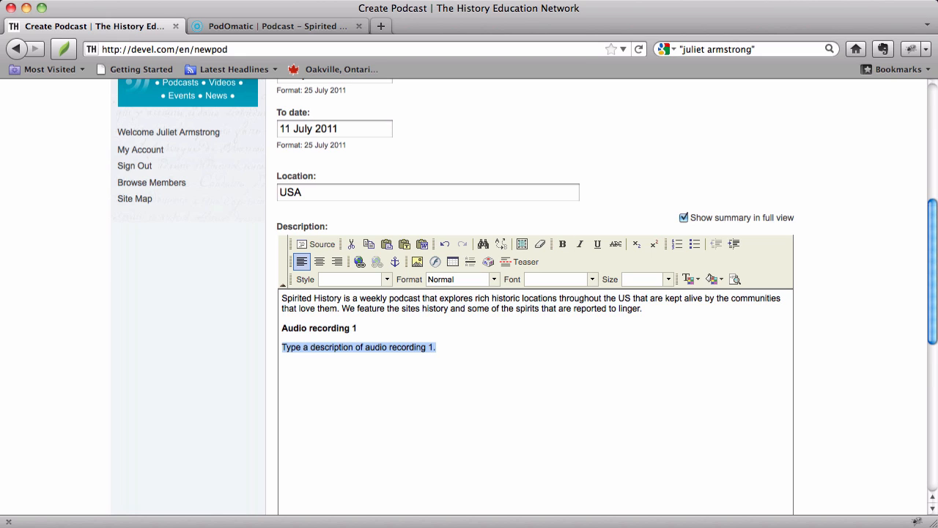
key(shift+Up)
key(shift+Up)
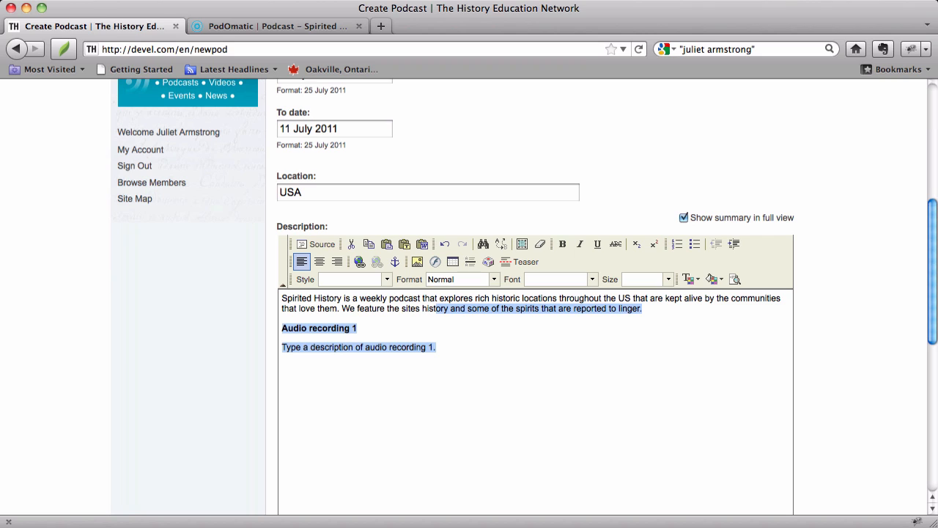
key(shift+Right)
key(shift+Right)
key(shift+Right)
key(shift+Right)
key(shift+Right)
key(shift+Right)
key(shift+Right)
key(shift+Right)
key(shift+Right)
key(shift+Right)
key(shift+Right)
key(shift+Right)
key(shift+Right)
key(shift+Right)
key(shift+Right)
key(shift+Right)
key(shift+Right)
key(shift+Right)
key(shift+Right)
key(shift+Right)
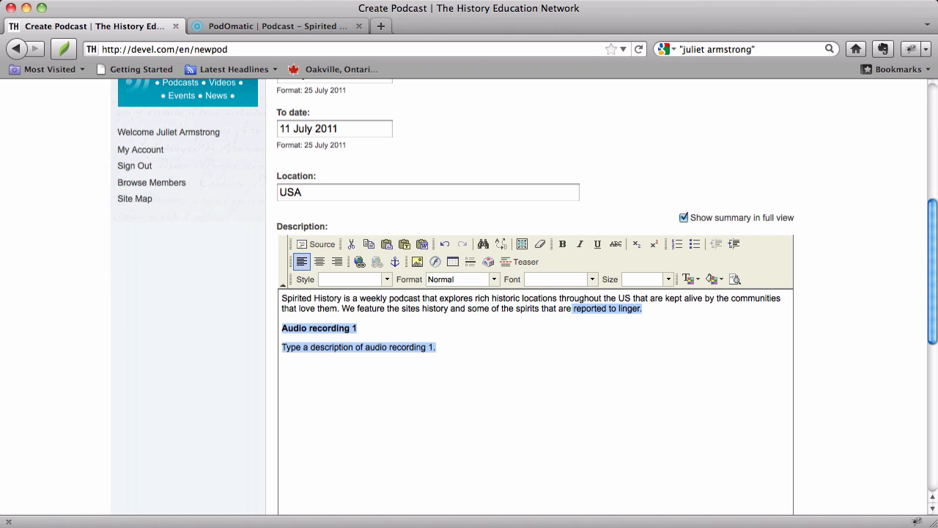
key(shift+Right)
key(shift+Right)
key(shift+Right)
key(shift+Right)
key(shift+Right)
key(shift+Right)
key(shift+Right)
key(shift+Right)
key(shift+Right)
key(shift+Right)
key(shift+Right)
key(shift+Right)
key(shift+Right)
key(shift+Right)
key(shift+Right)
key(shift+Right)
key(shift+Right)
key(shift+Right)
key(shift+Right)
key(super+c)
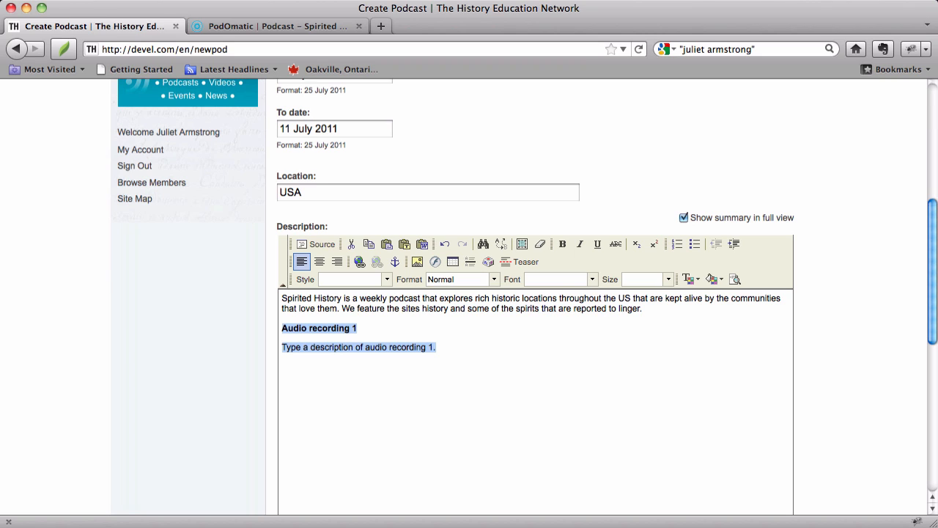
key(Right)
key(super+v)
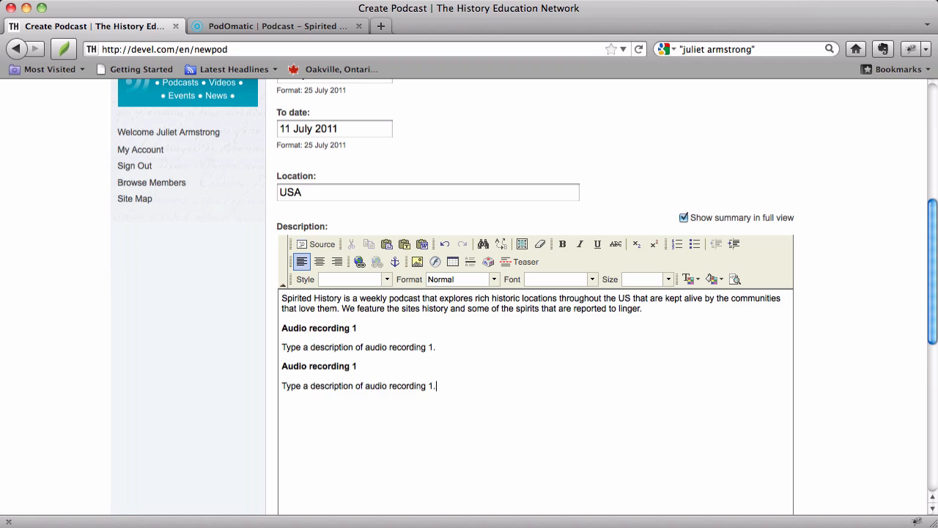
key(super+v)
- Renumber the two copied headings as "Audio recording 2" and "Audio recording 3"
key(Up)
key(Up)
key(Up)
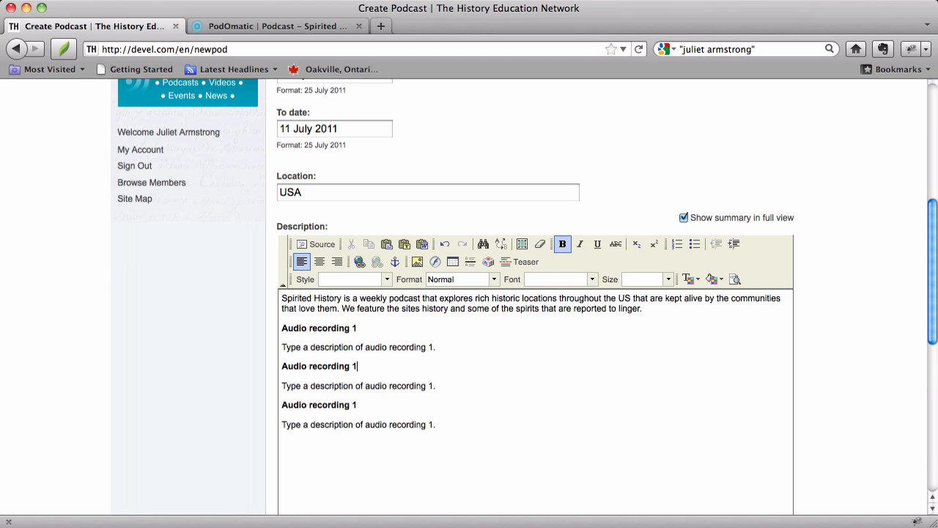
key(BackSpace)
text(2)
key(Down)
key(Down)
key(BackSpace)
text(3)
- Renumber the copied description lines to refer to audio recording 2 and audio recording 3
key(Right)
key(BackSpace)
text(2)
key(Down)
key(Down)
key(Down)
key(BackSpace)
text(3)
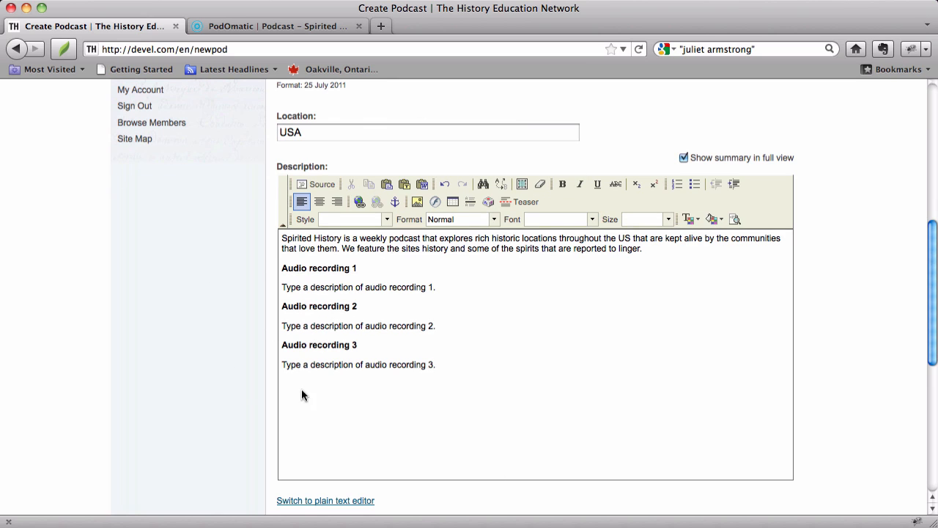
key(BackSpace)
- Copy the permalink address of the Weston Plantation recording from the PodOmatic page
scroll(523, 403, down, 5)
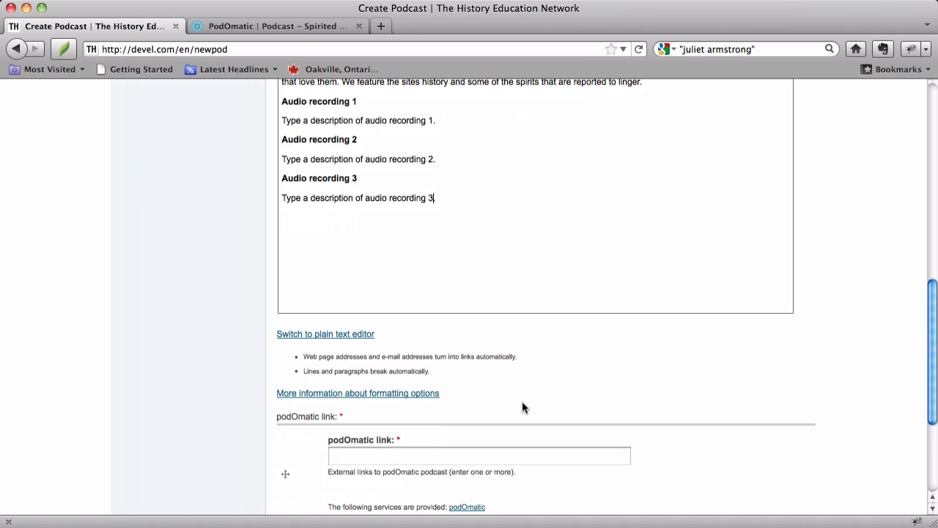
scroll(519, 442, down, 3)
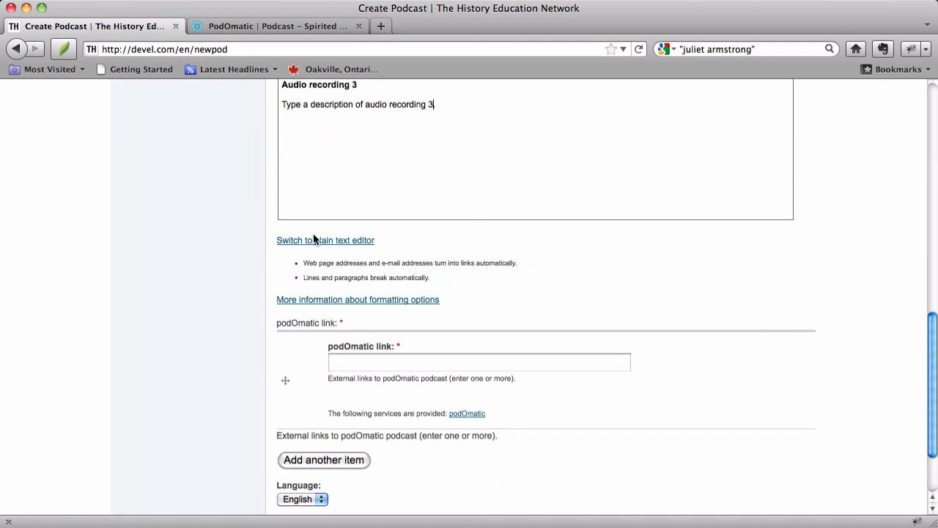
click(297, 29)
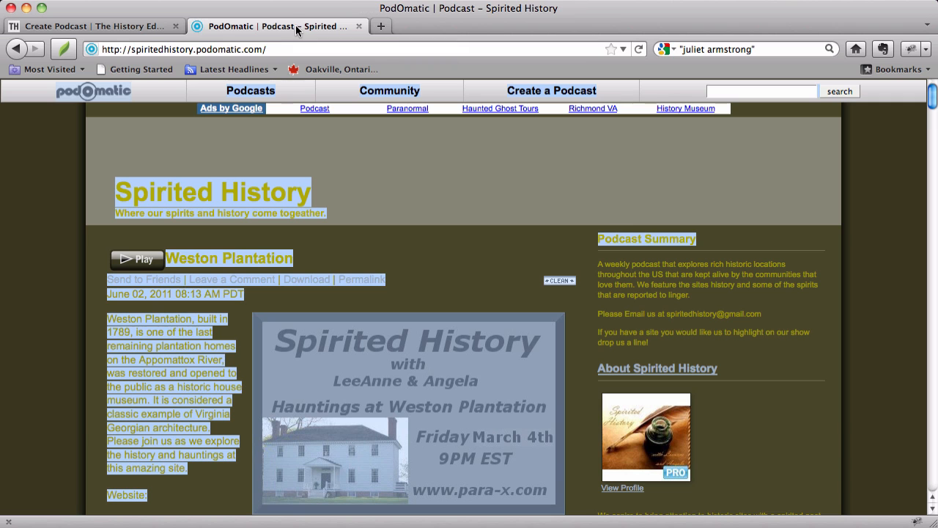
click(531, 239)
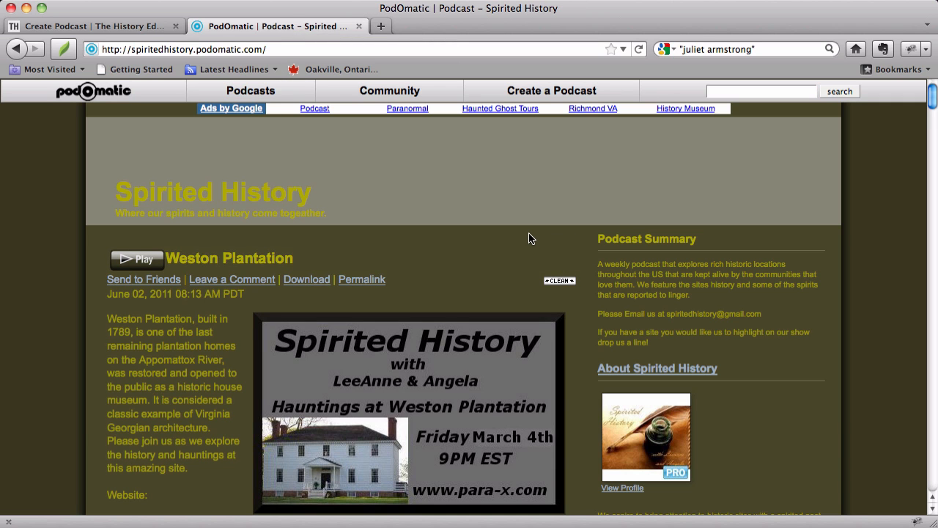
scroll(418, 173, down, 15)
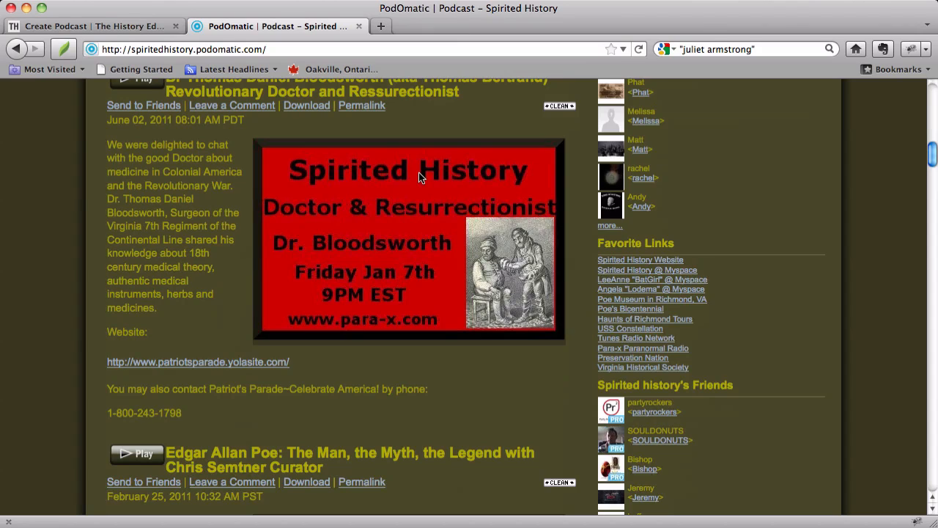
scroll(418, 172, up, 15)
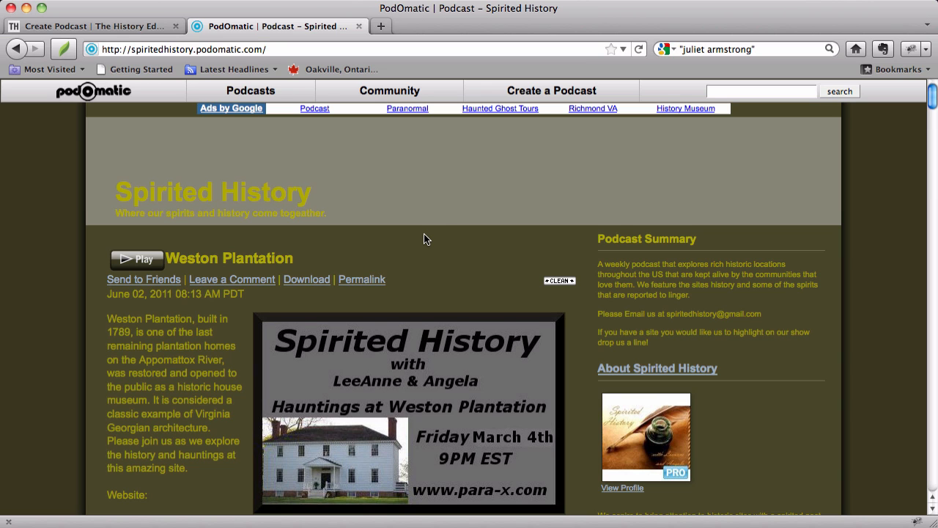
scroll(424, 239, down, 2)
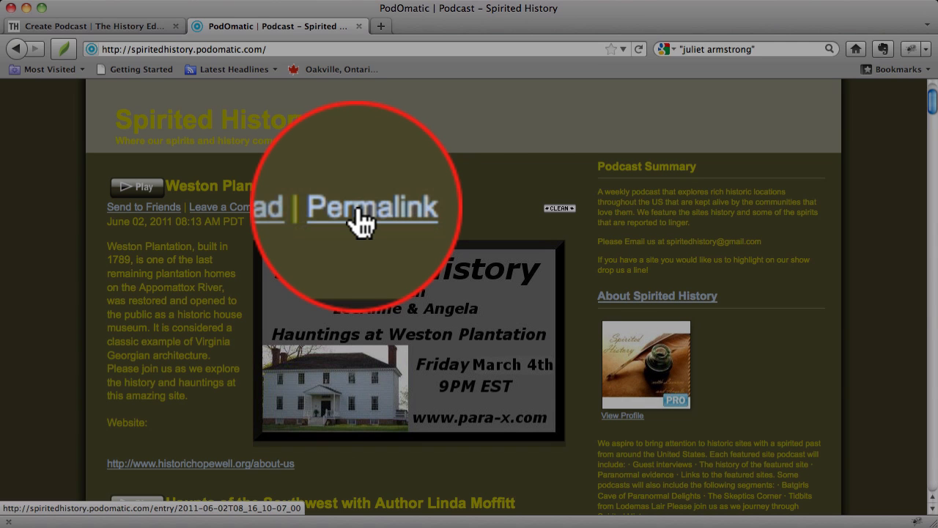
right_click(357, 208)
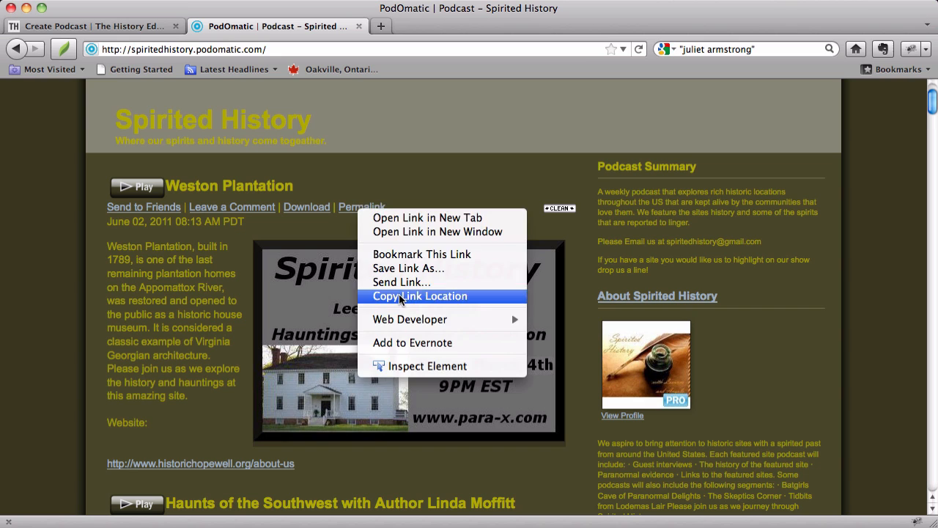
click(399, 294)
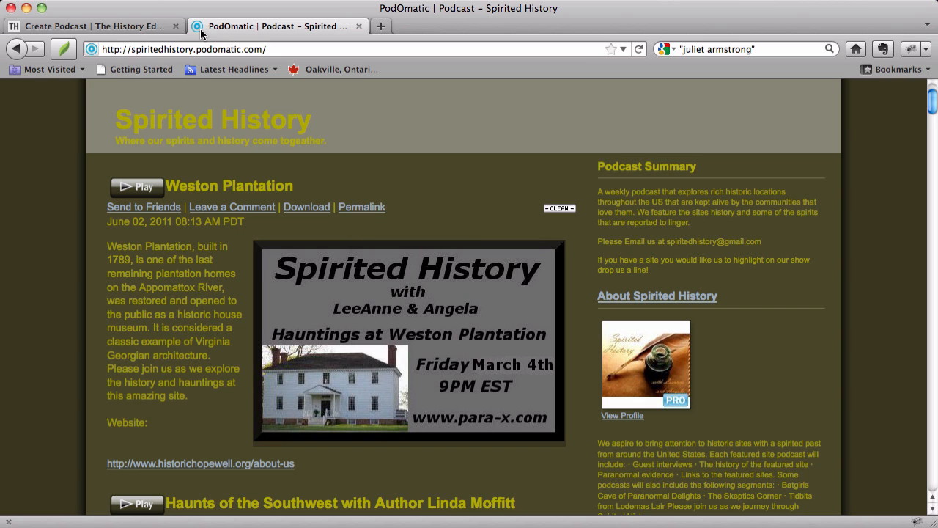
- Return to the Create Podcast form and paste the copied permalink as the podOmatic link
click(124, 30)
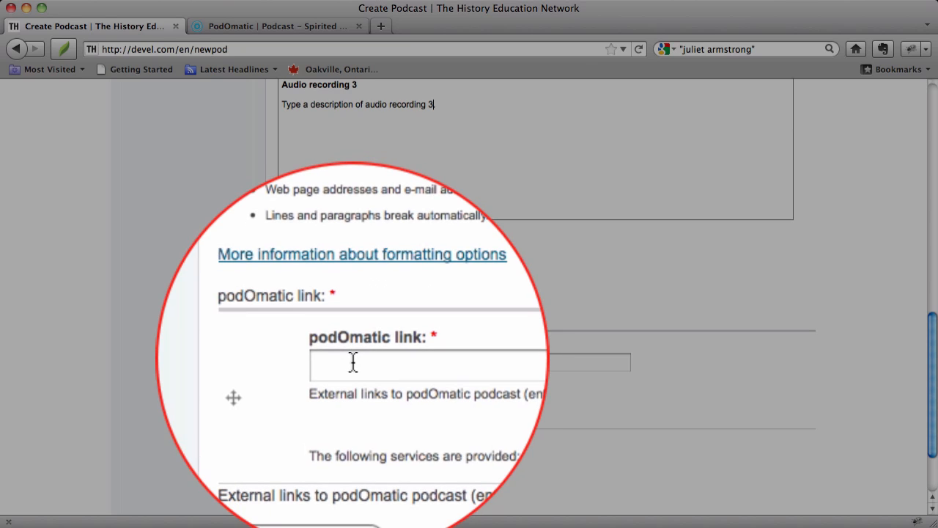
click(352, 361)
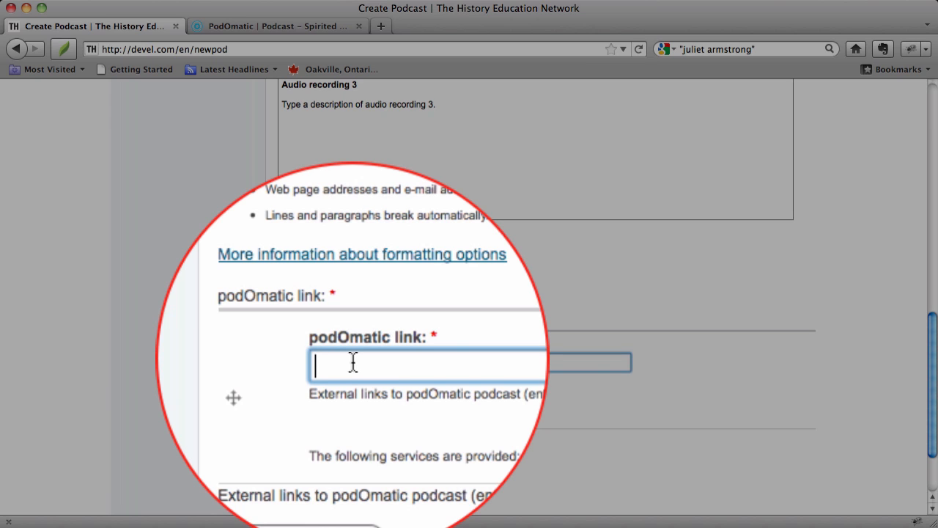
key(super+v)
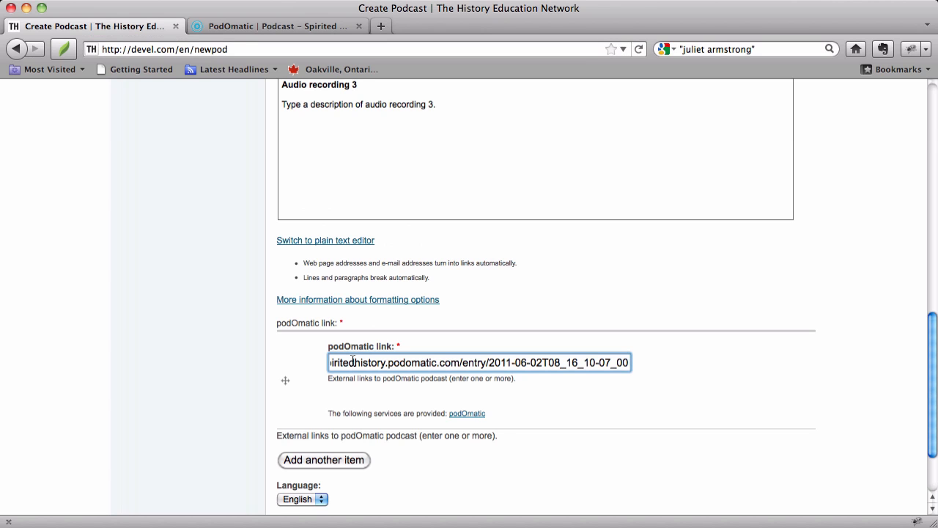
- Add a second podOmatic link field and copy the permalink address of the Haunts of the Southwest recording from the PodOmatic page
click(336, 460)
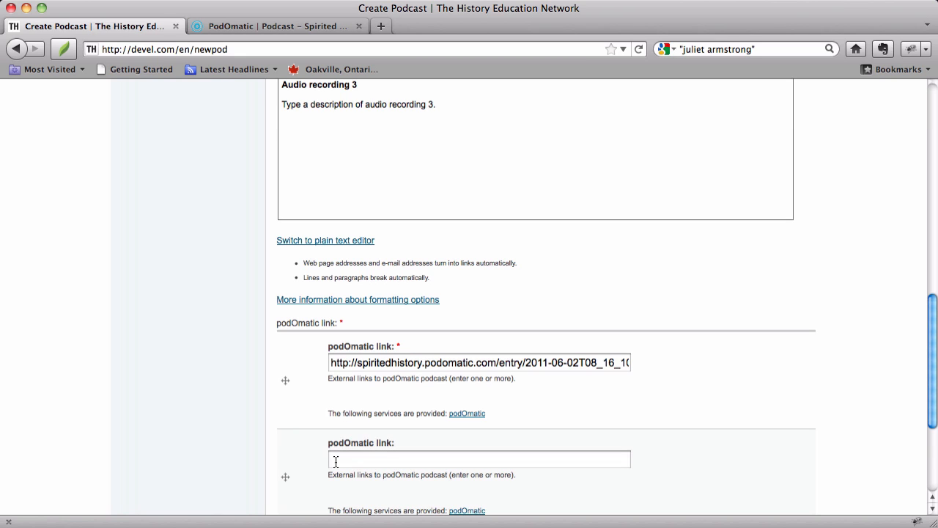
click(286, 28)
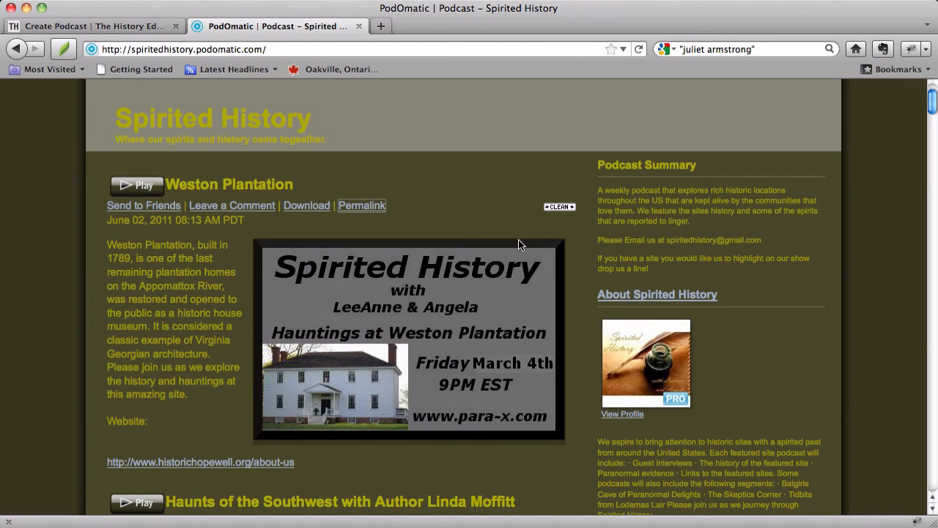
scroll(519, 242, down, 4)
scroll(519, 245, down, 4)
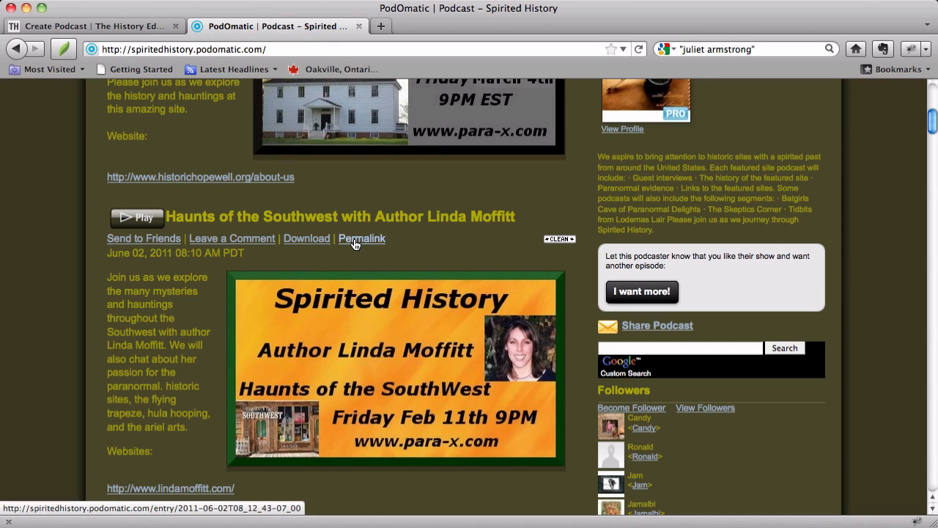
right_click(356, 242)
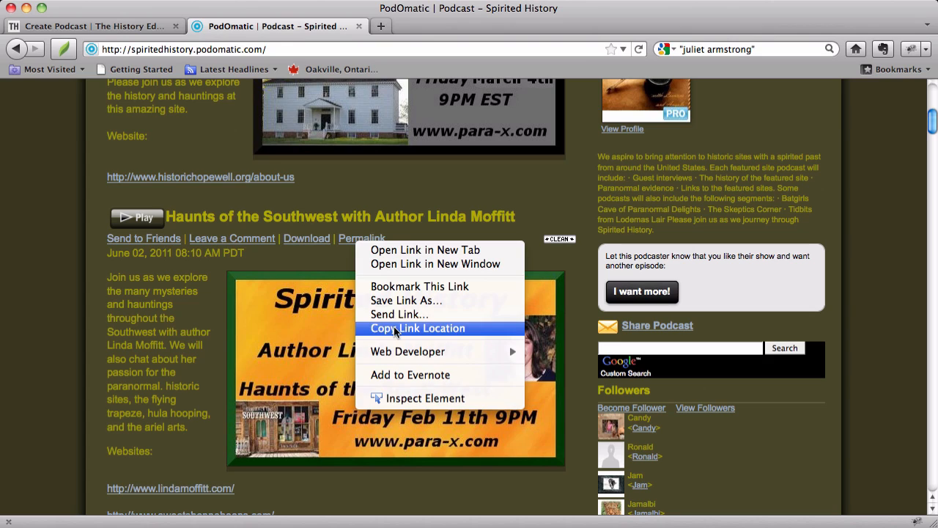
click(393, 327)
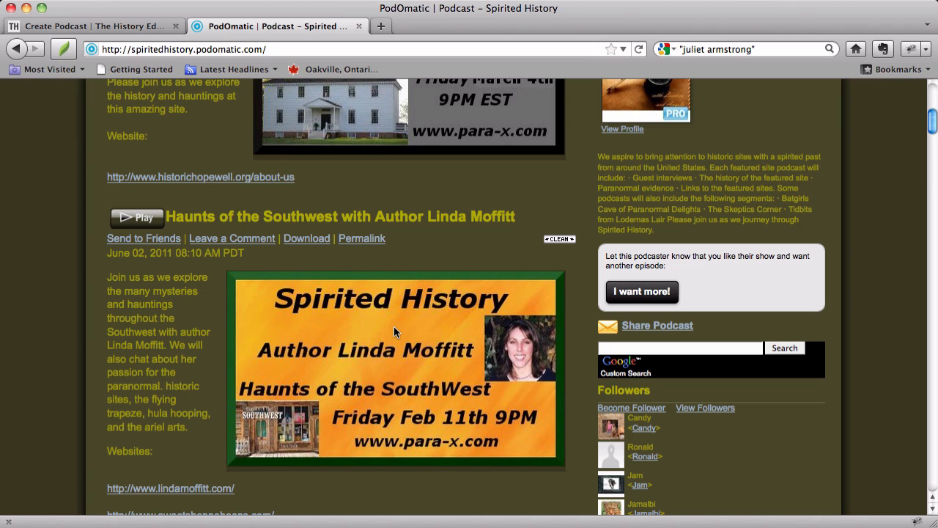
- Paste the copied permalink as the second podOmatic link on the Create Podcast form and add a third link field
click(115, 28)
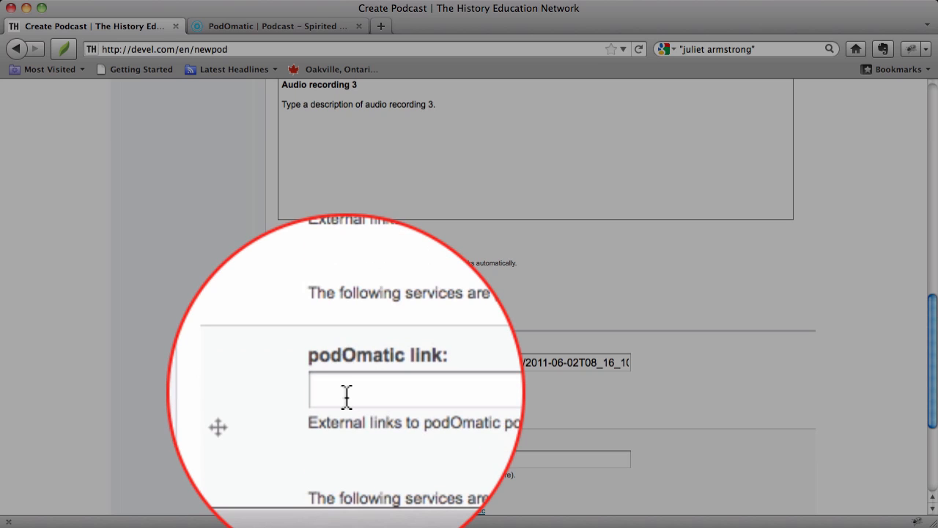
click(346, 460)
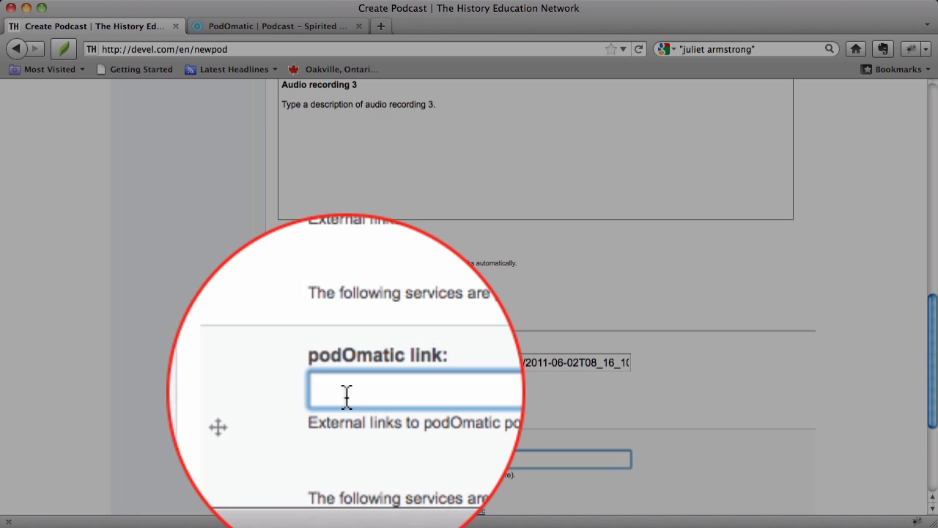
key(super+v)
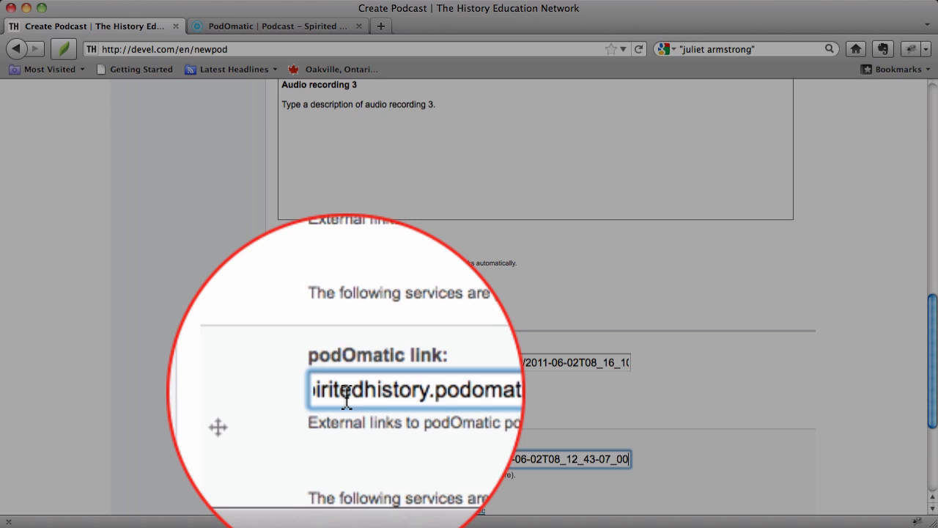
scroll(345, 459, down, 5)
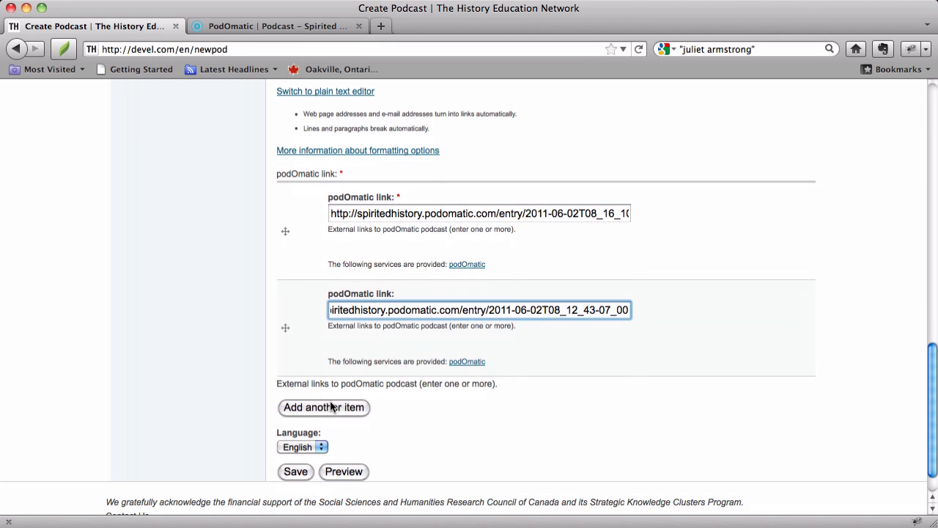
click(332, 407)
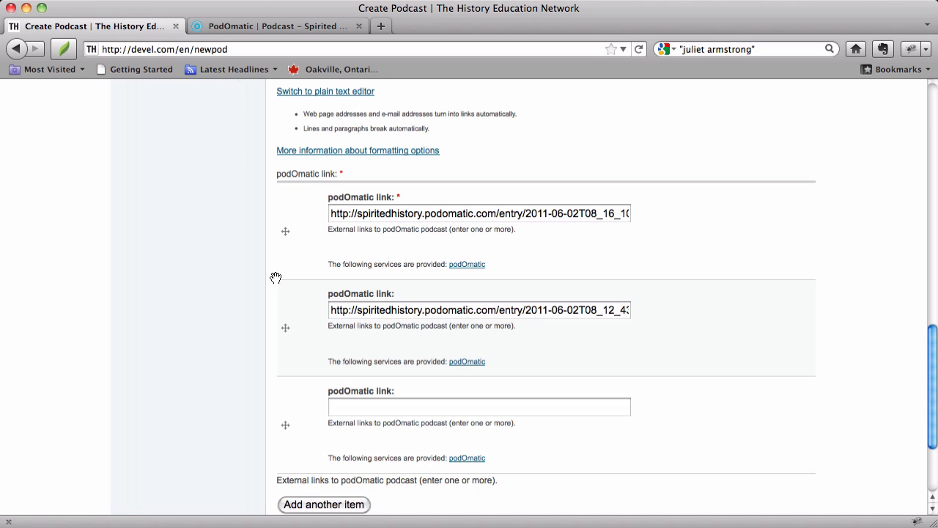
- Copy the permalink address of the Revolutionary Doctor and Ressurectionist recording from the PodOmatic page and paste it as the third podOmatic link
click(255, 26)
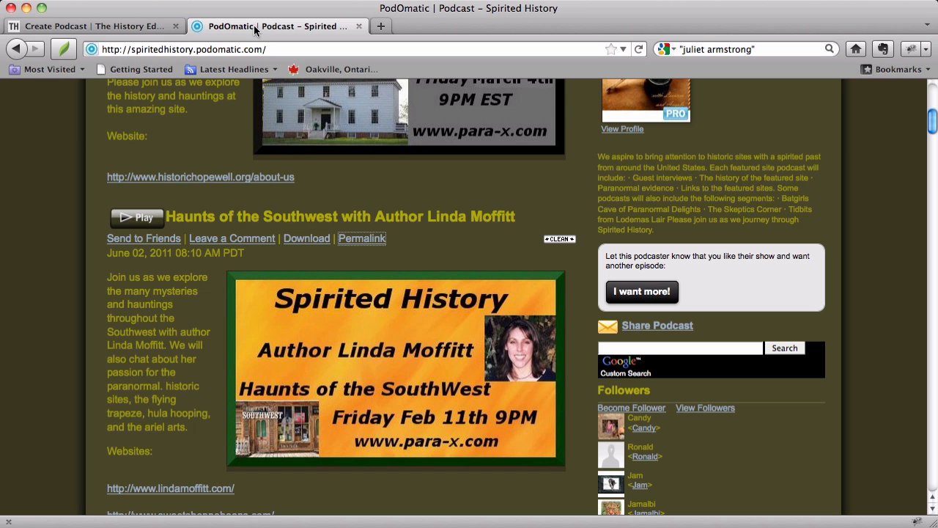
scroll(485, 269, down, 8)
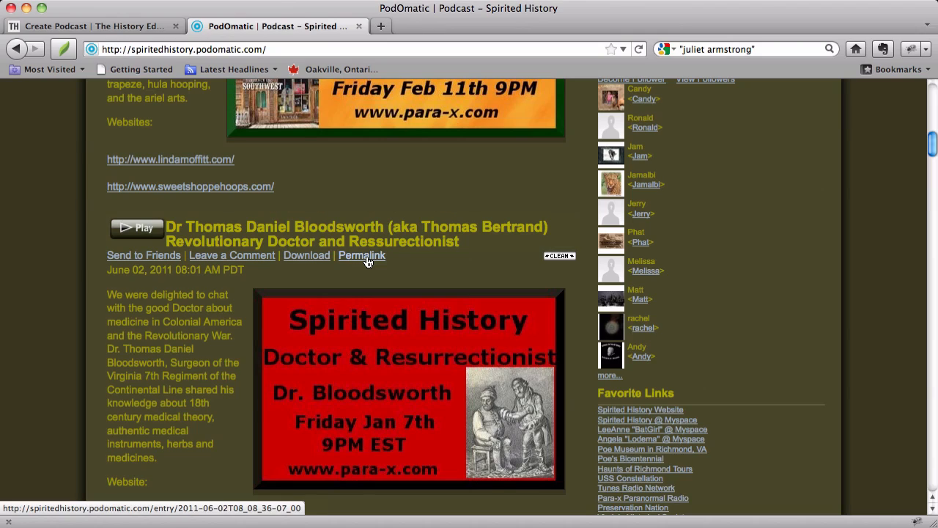
right_click(367, 262)
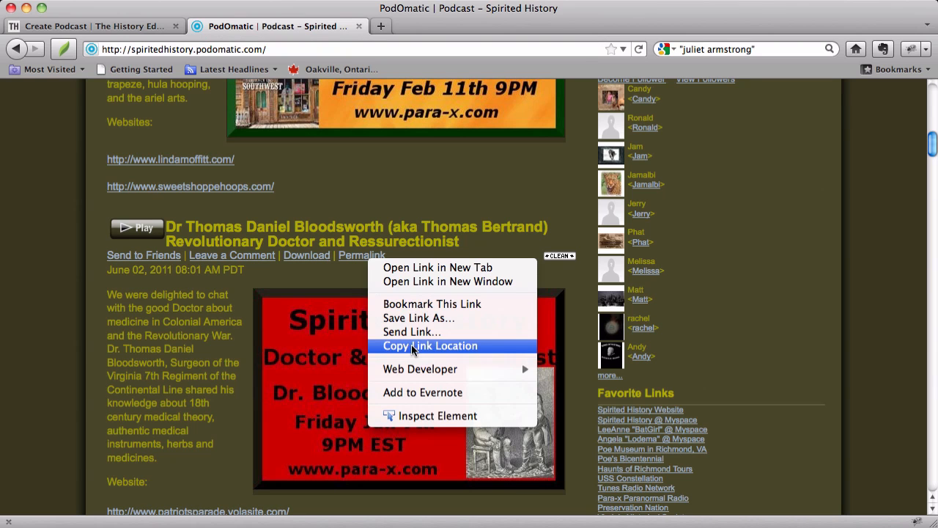
click(411, 344)
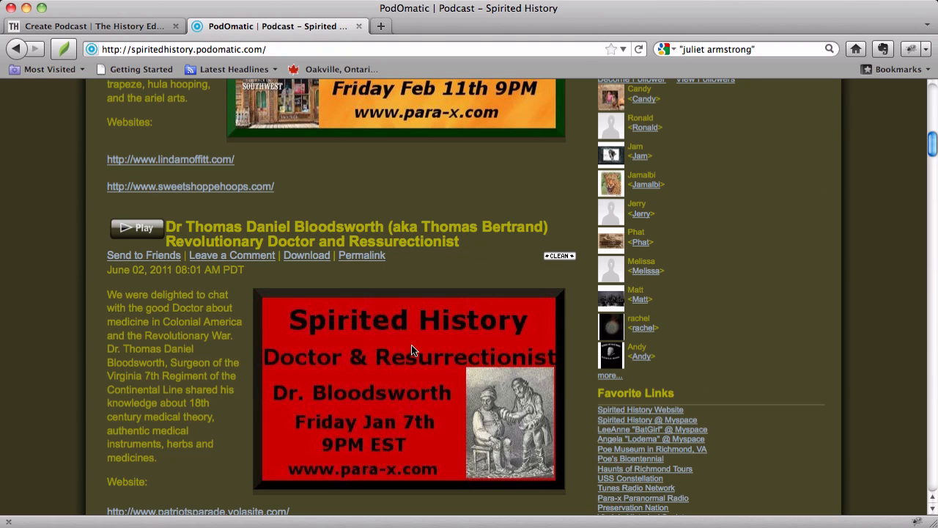
click(124, 26)
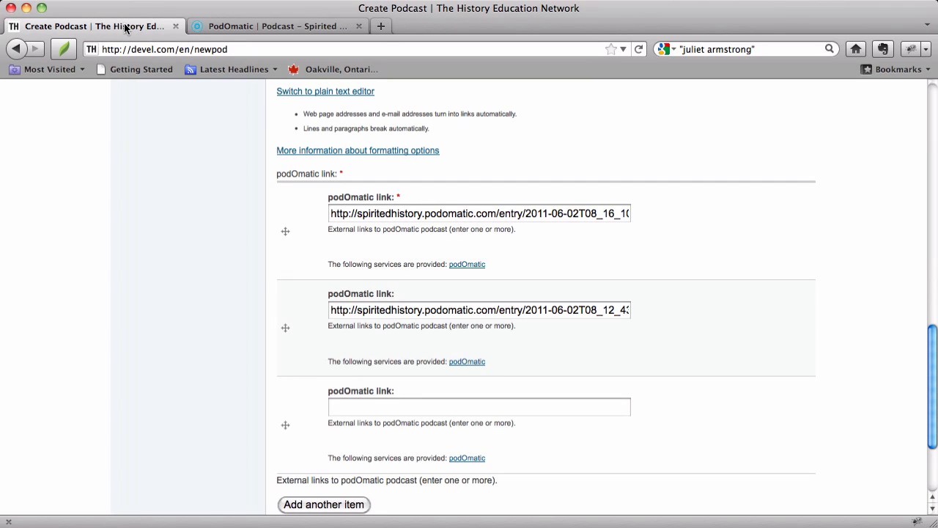
click(374, 406)
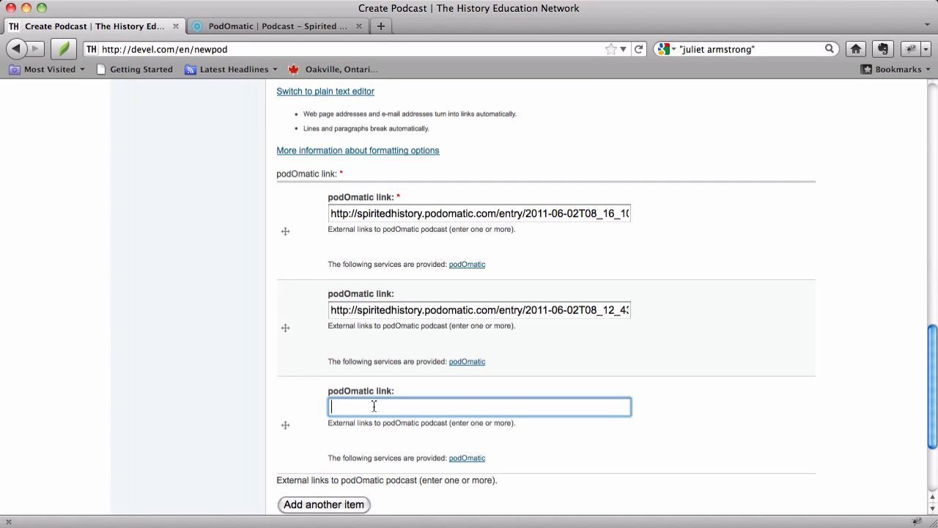
key(super+v)
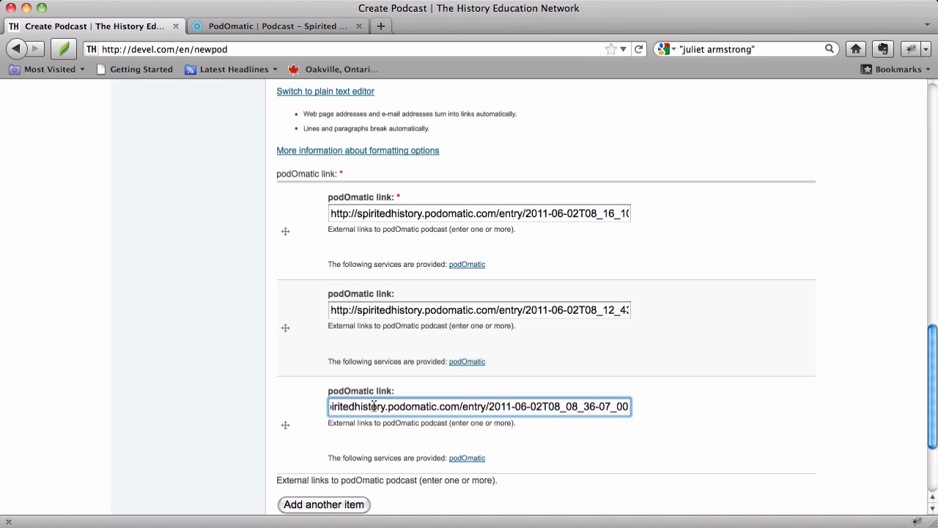
- Clear the whole address from the third podOmatic link field
key(alt+shift+Left)
key(alt+shift+Left)
key(alt+shift+Left)
key(alt+shift+Left)
key(alt+shift+Left)
key(alt+shift+Left)
key(alt+shift+Left)
key(alt+shift+Left)
key(alt+shift+Left)
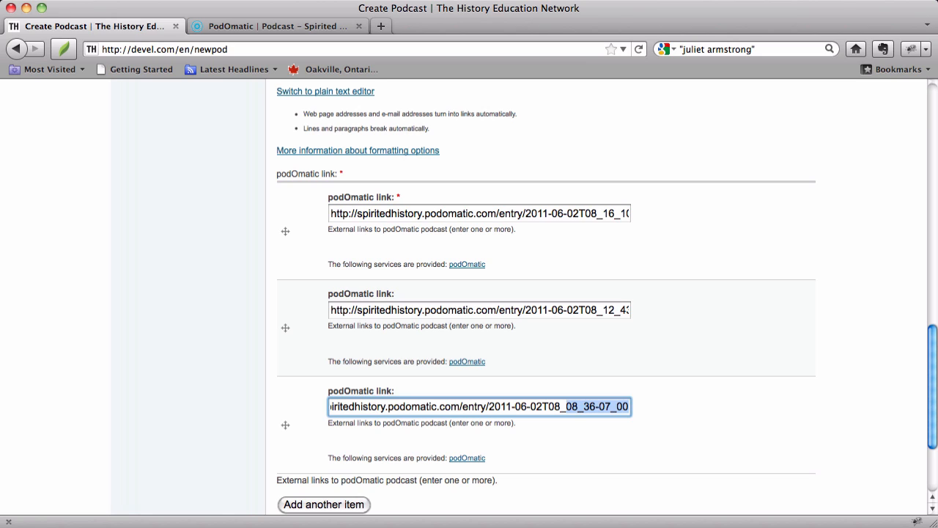
key(alt+shift+Left)
key(alt+shift+Left)
key(alt+shift+Left)
key(BackSpace)
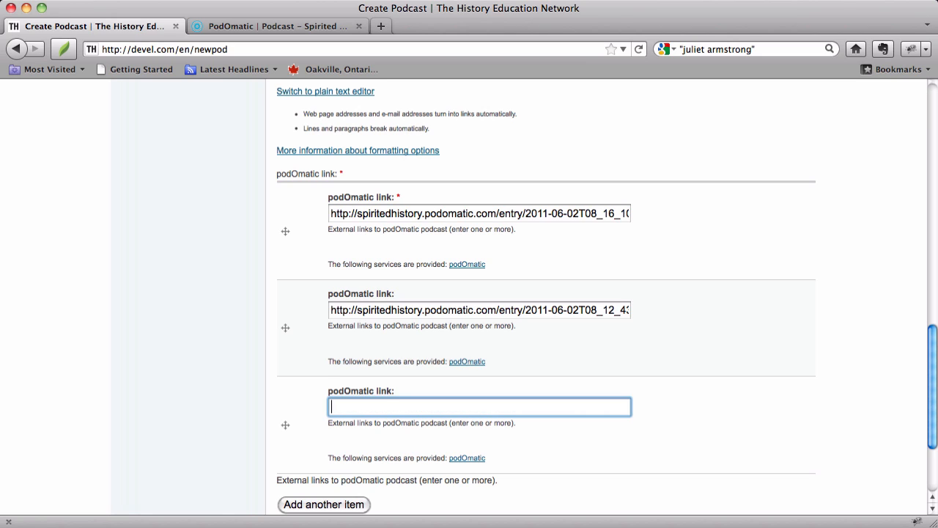
- Open the permalink page of the Revolutionary Doctor and Ressurectionist recording on PodOmatic and pause its playback
click(258, 27)
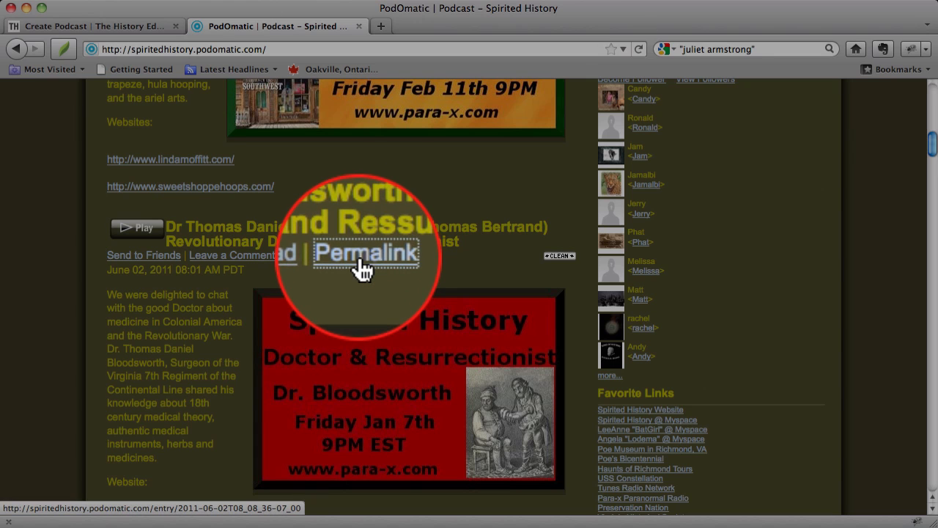
click(361, 258)
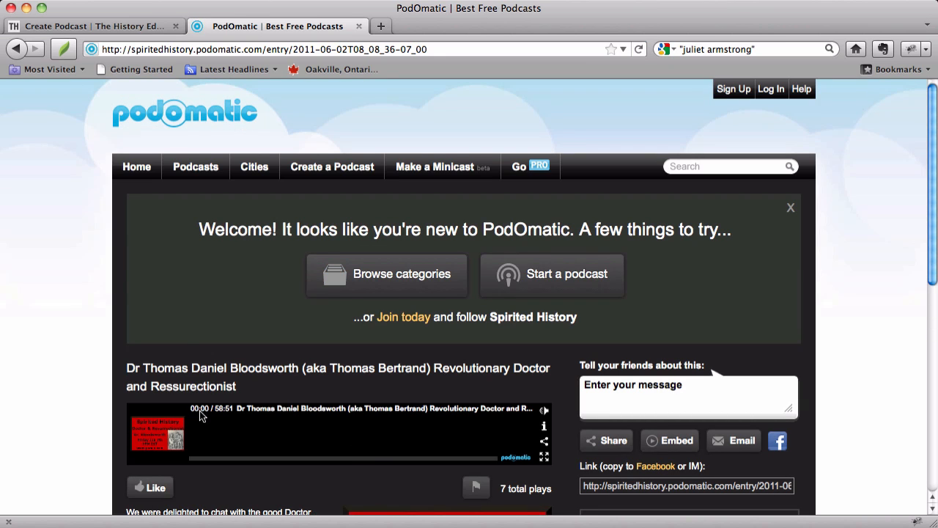
click(157, 439)
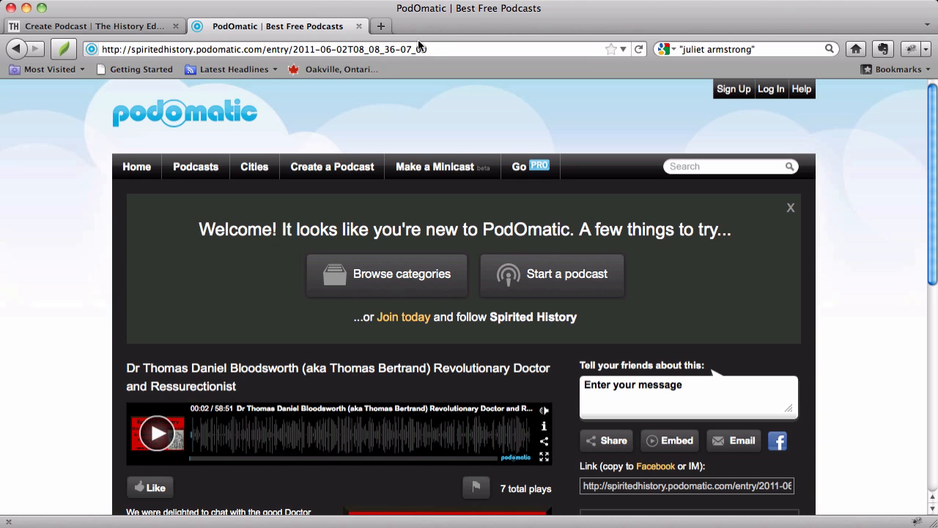
- Copy the web address of the recording's page and paste it as the third podOmatic link on the Create Podcast form
click(189, 50)
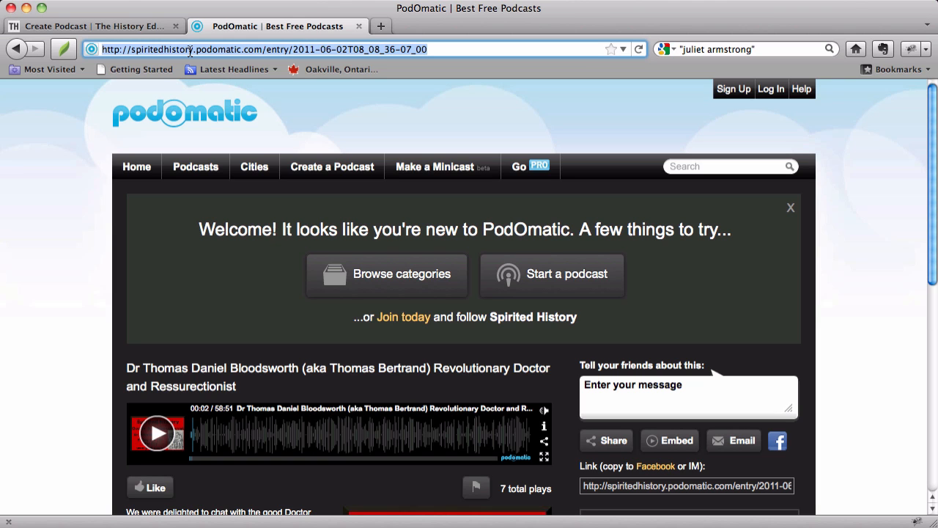
click(132, 27)
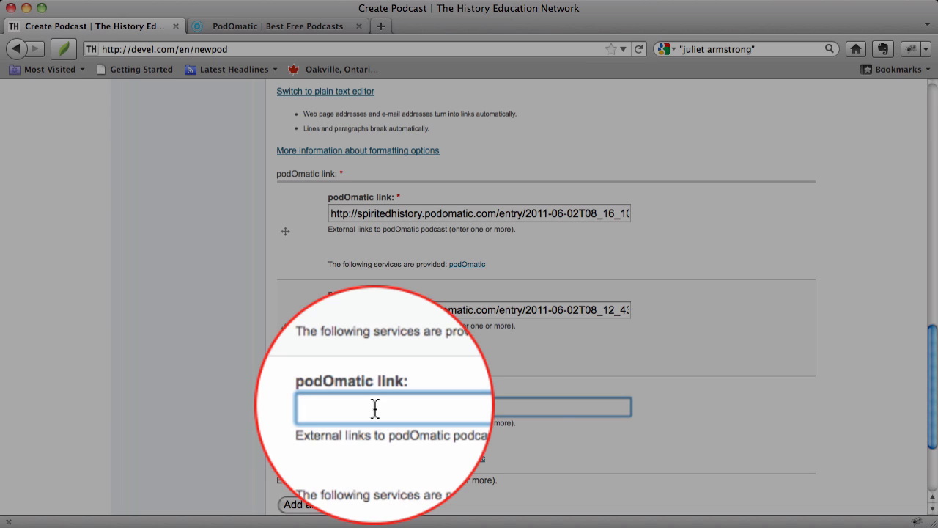
key(super+v)
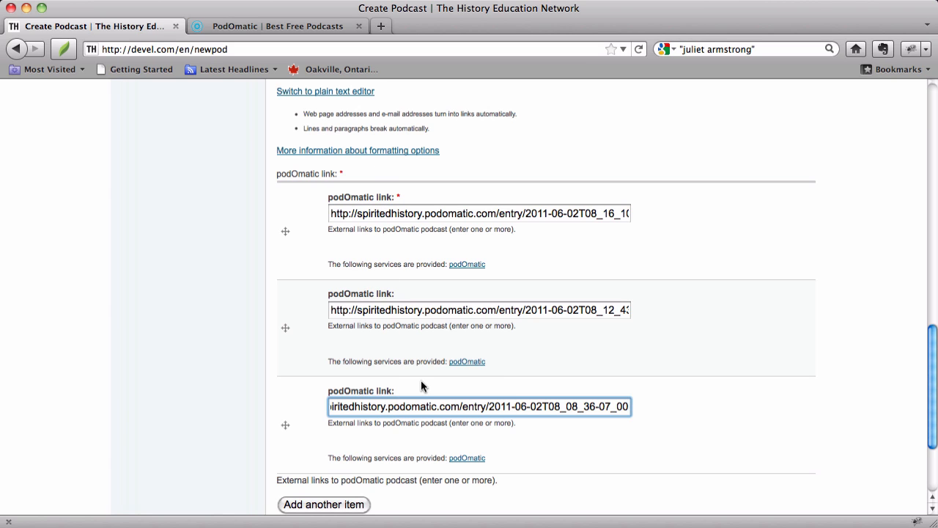
- Review the completed Create Podcast form from the title to the podOmatic links and choose English as its language
scroll(420, 387, up, 10)
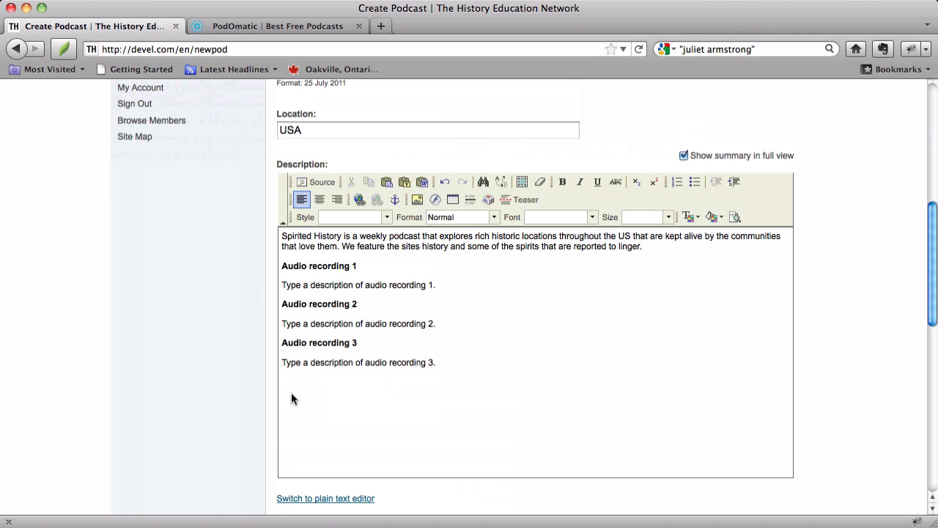
scroll(501, 405, up, 8)
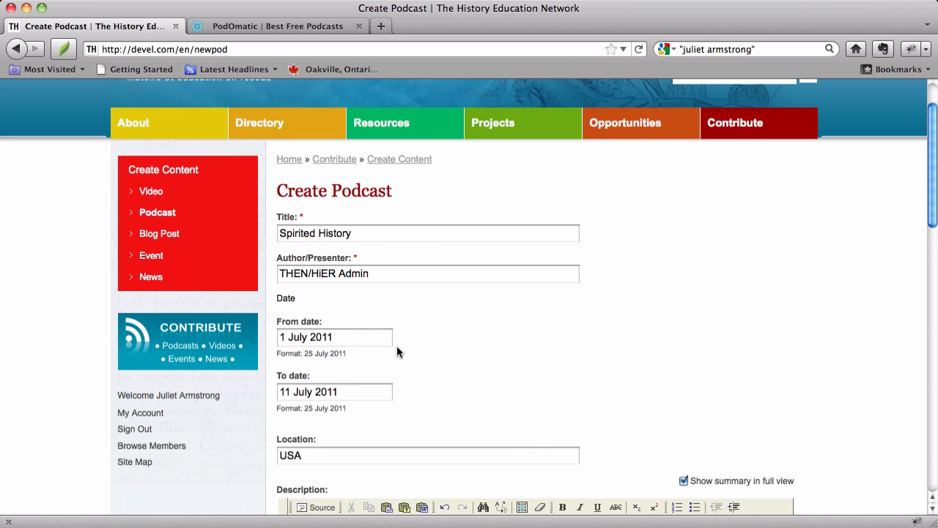
scroll(426, 308, down, 4)
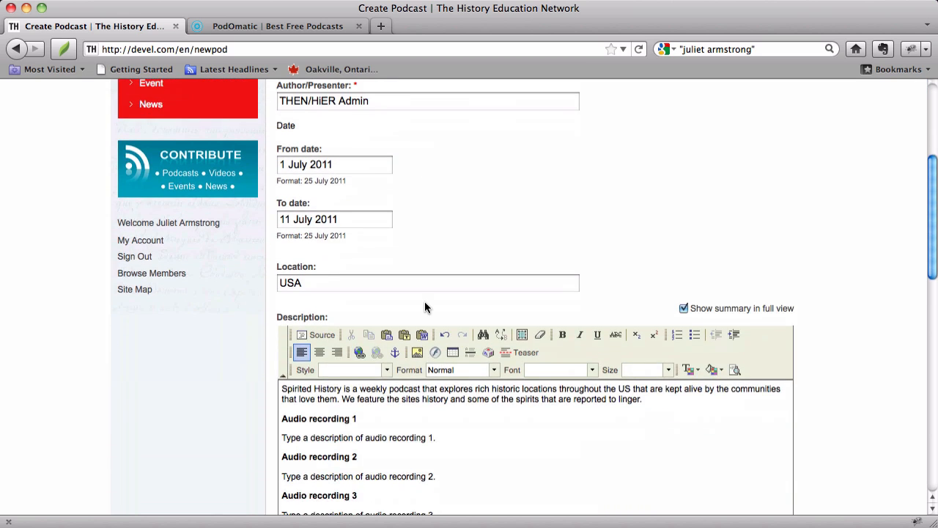
scroll(425, 305, up, 6)
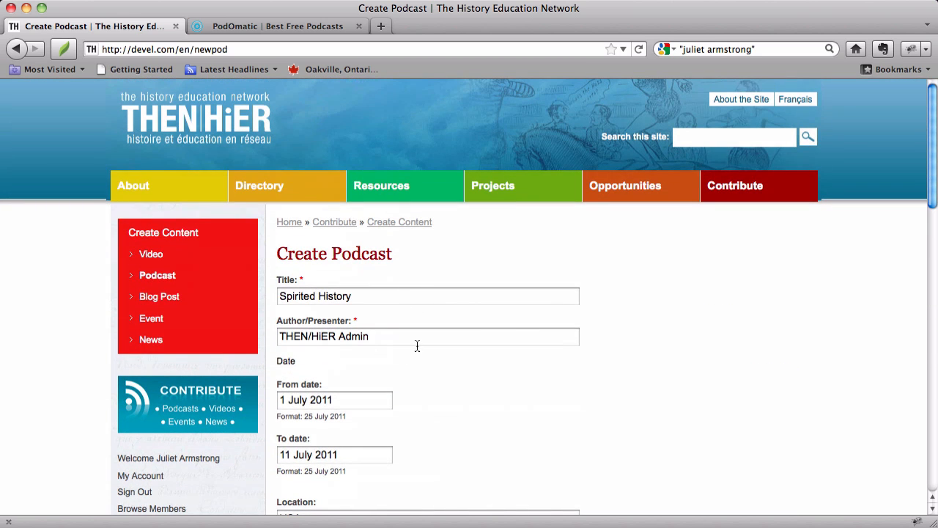
scroll(417, 346, down, 5)
scroll(417, 346, down, 10)
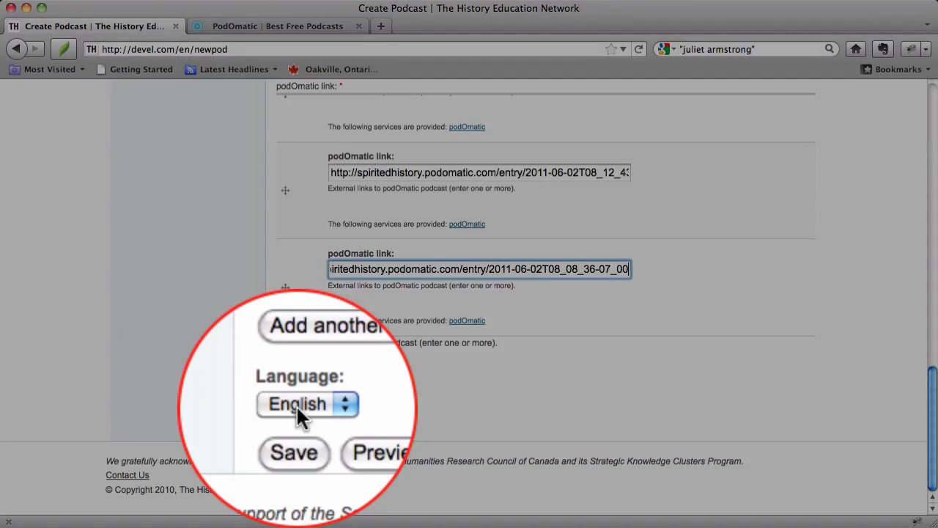
click(297, 407)
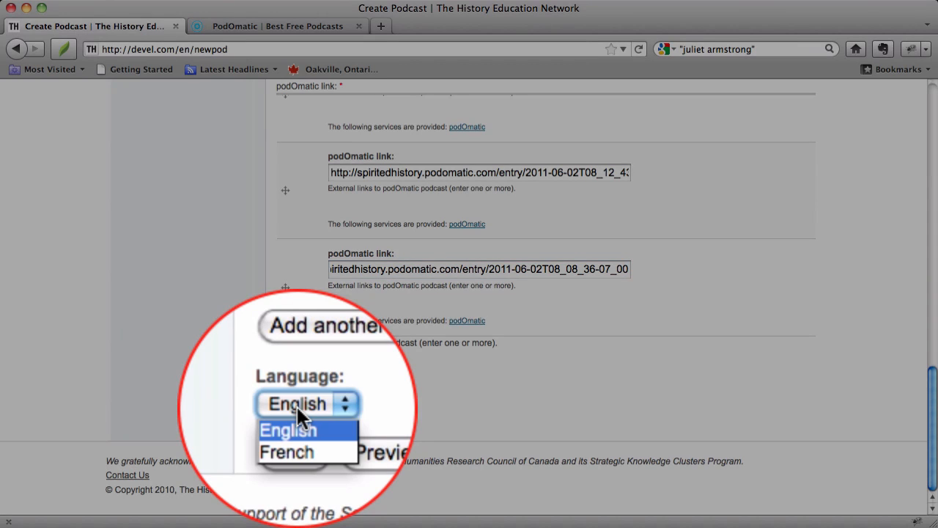
click(297, 408)
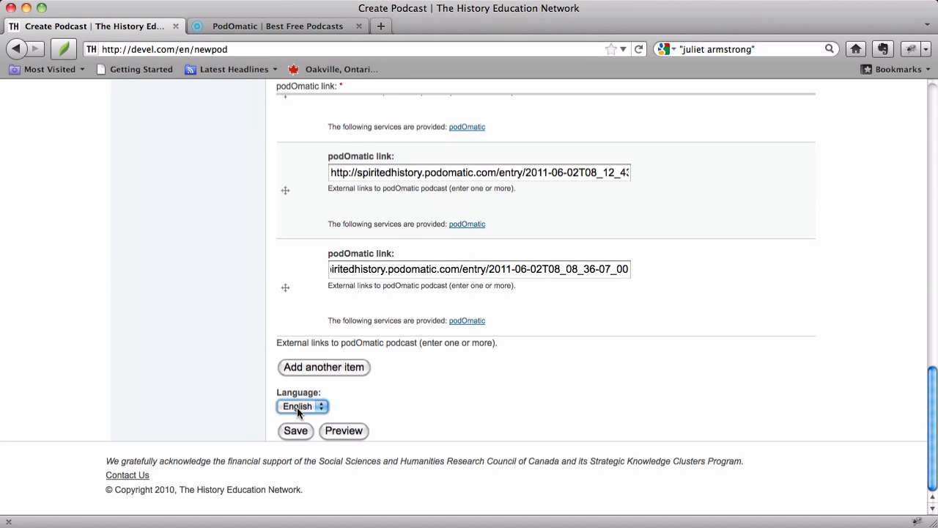
- Check the form once more and save the Spirited History podcast
scroll(297, 408, up, 15)
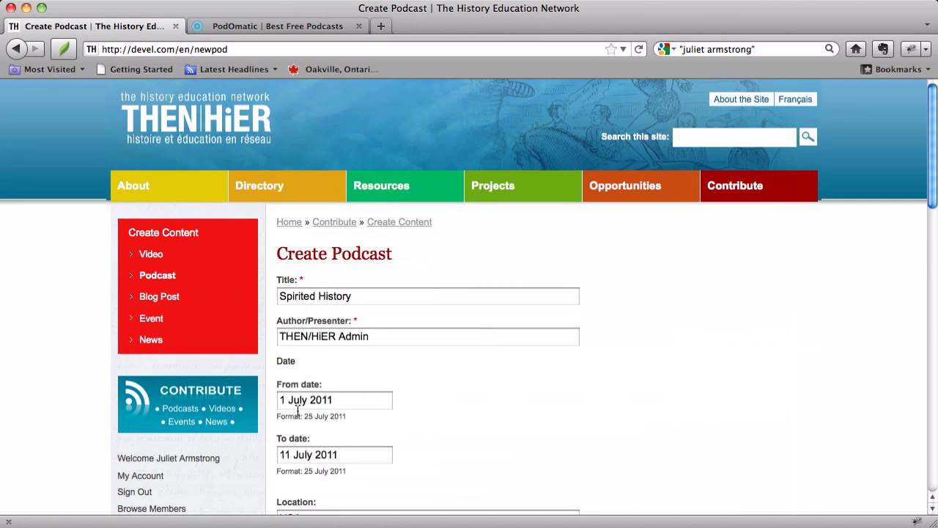
scroll(297, 411, down, 15)
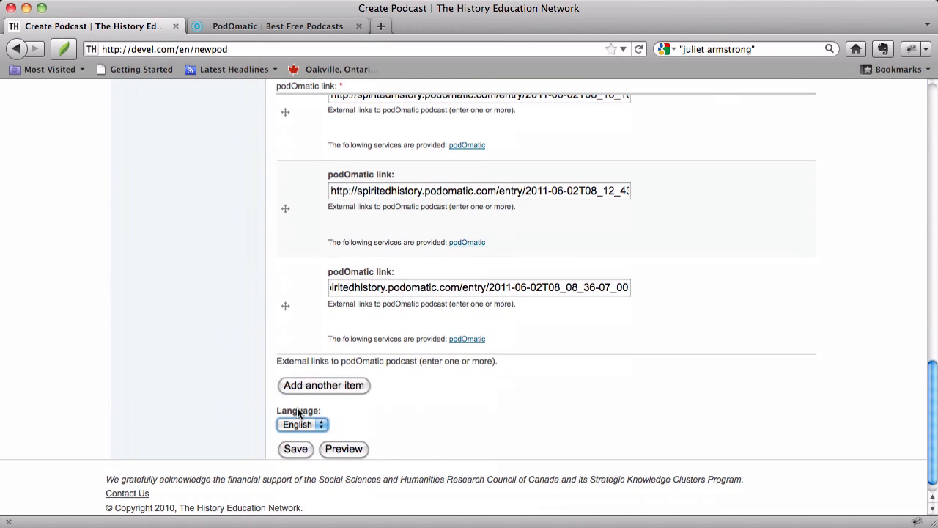
click(296, 450)
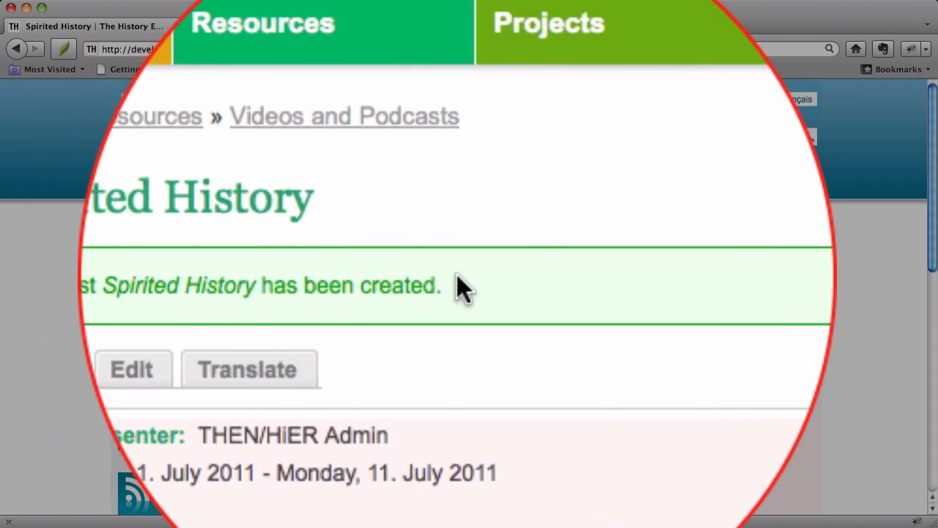
- Review the saved Spirited History page from its details and description down to the embedded recordings
scroll(456, 288, down, 2)
scroll(457, 286, down, 5)
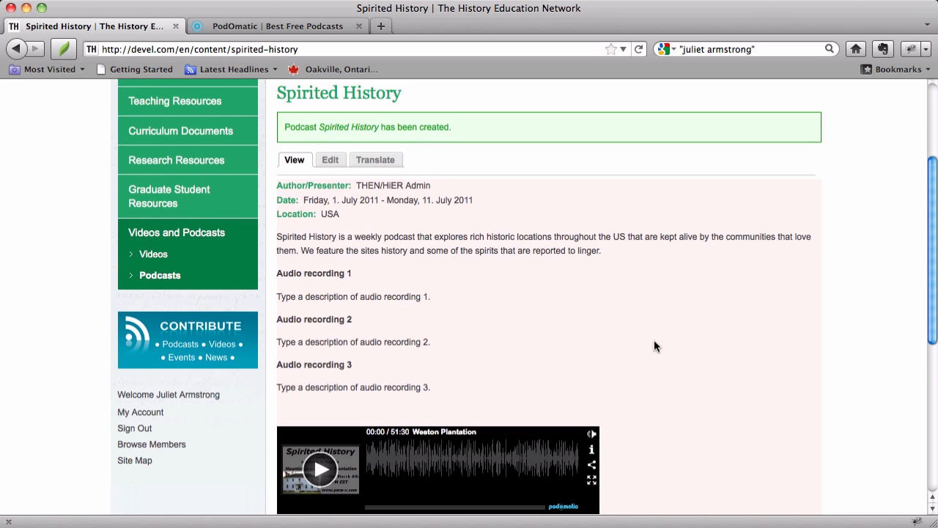
scroll(654, 341, down, 8)
scroll(654, 339, up, 8)
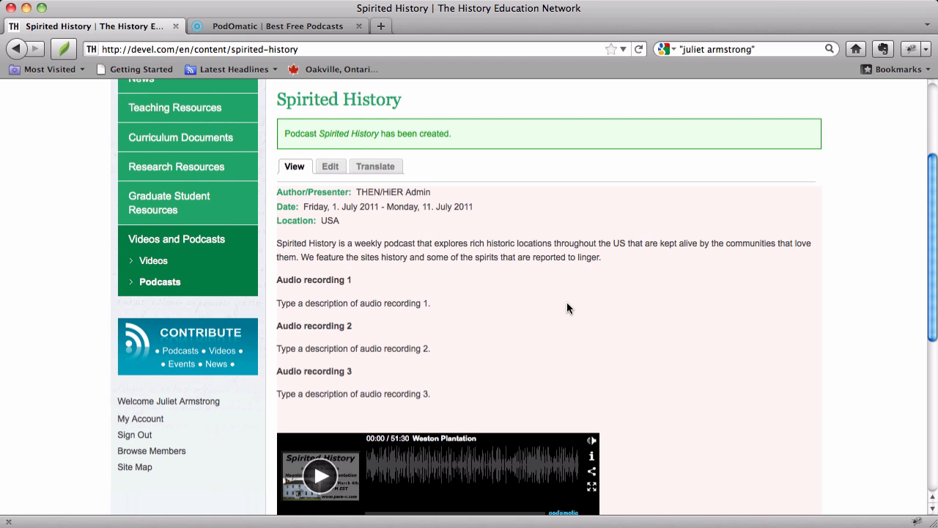
scroll(566, 304, up, 1)
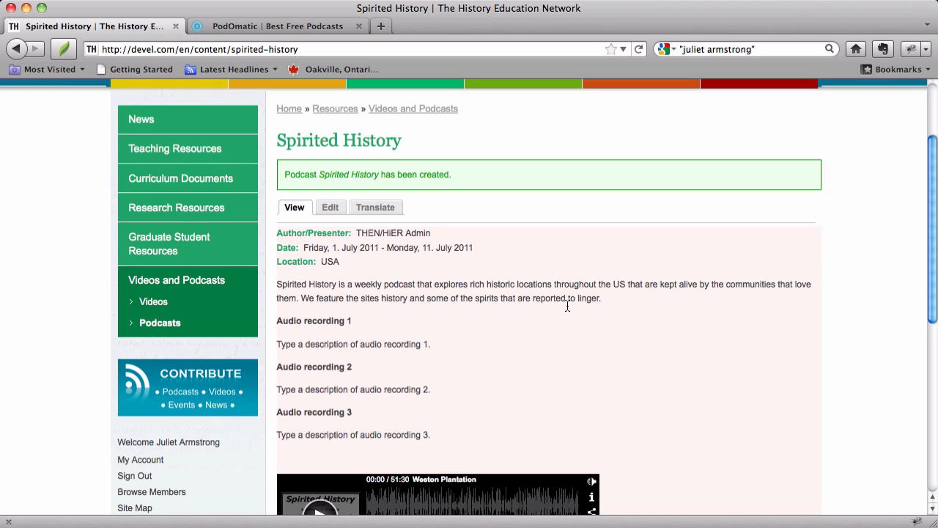
scroll(567, 307, up, 3)
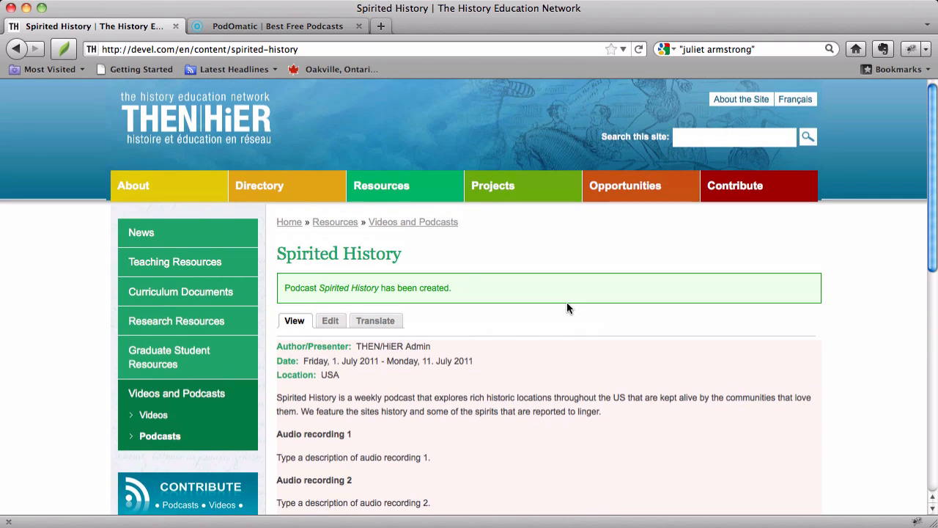
- Open the site's home page in a new tab and open the Warrior Nation vs. Peaceable Kingdom podcast listed under Podcasts & Videos
right_click(182, 120)
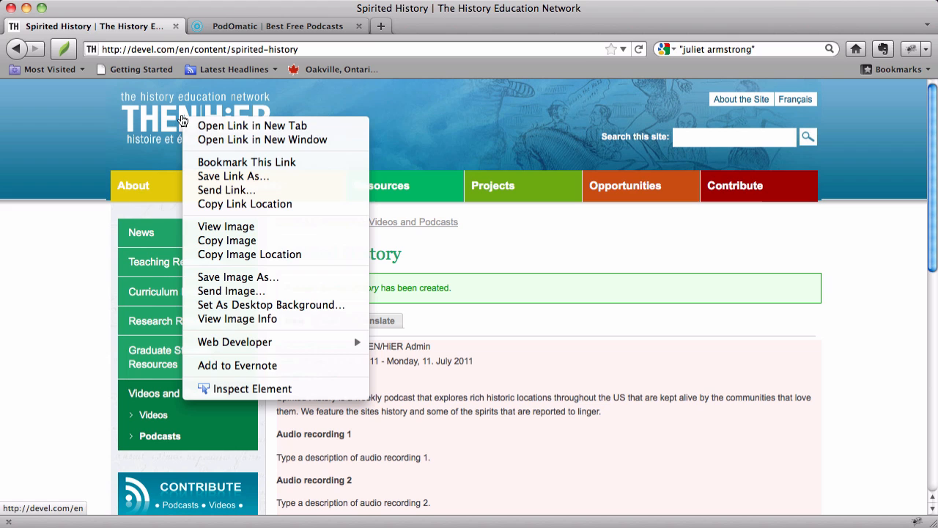
click(205, 126)
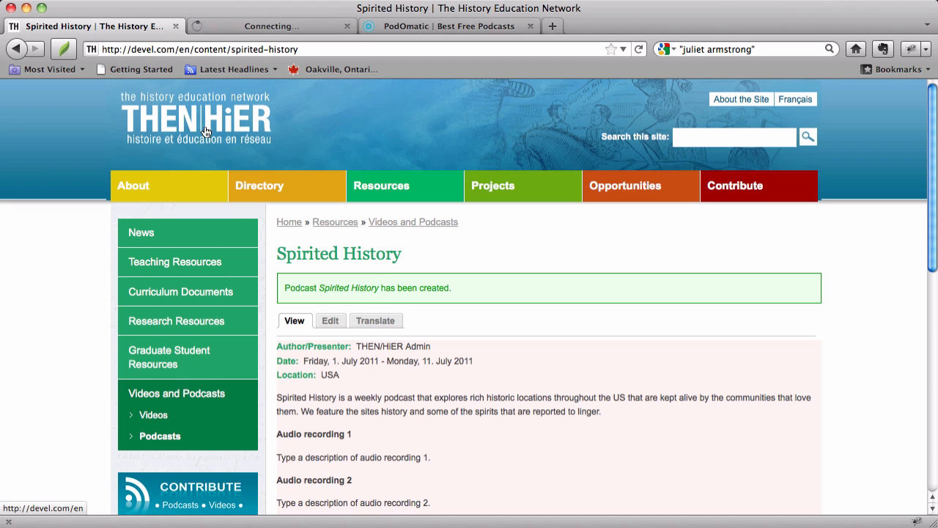
click(253, 28)
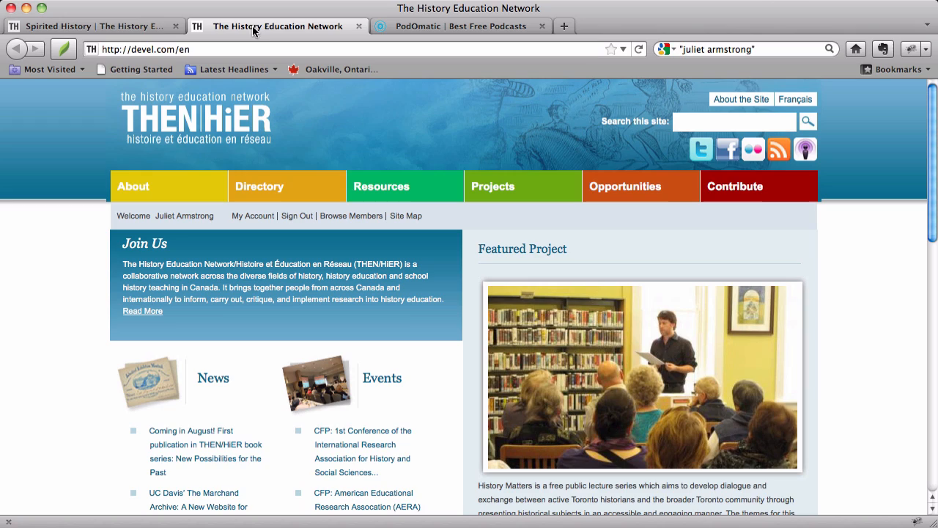
scroll(479, 320, down, 10)
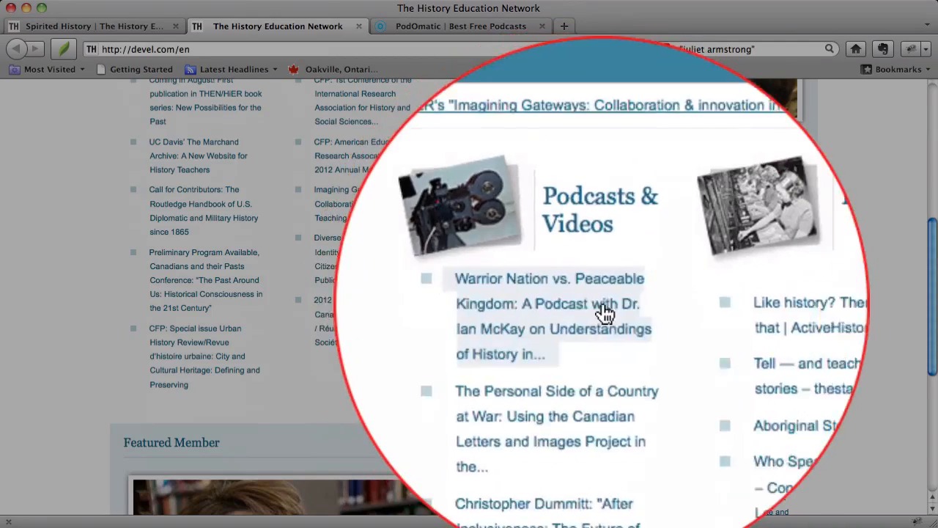
scroll(594, 407, down, 3)
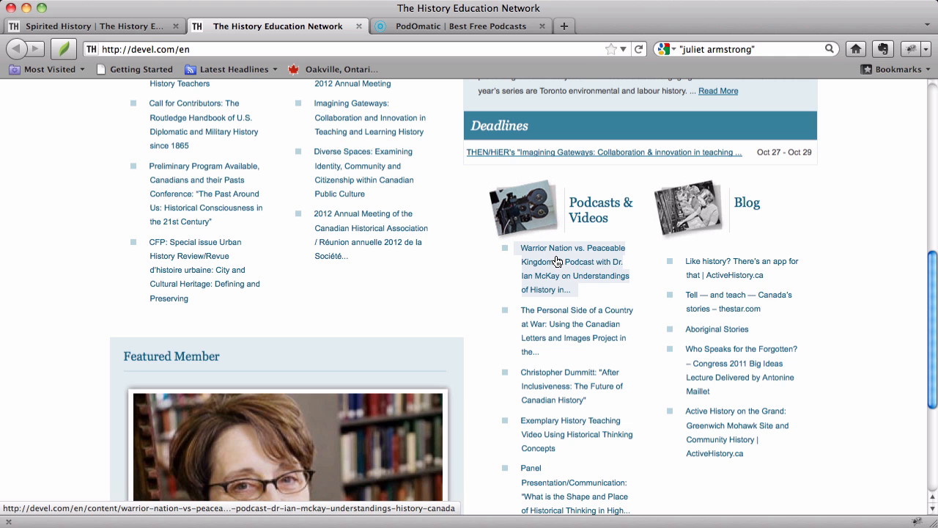
click(557, 262)
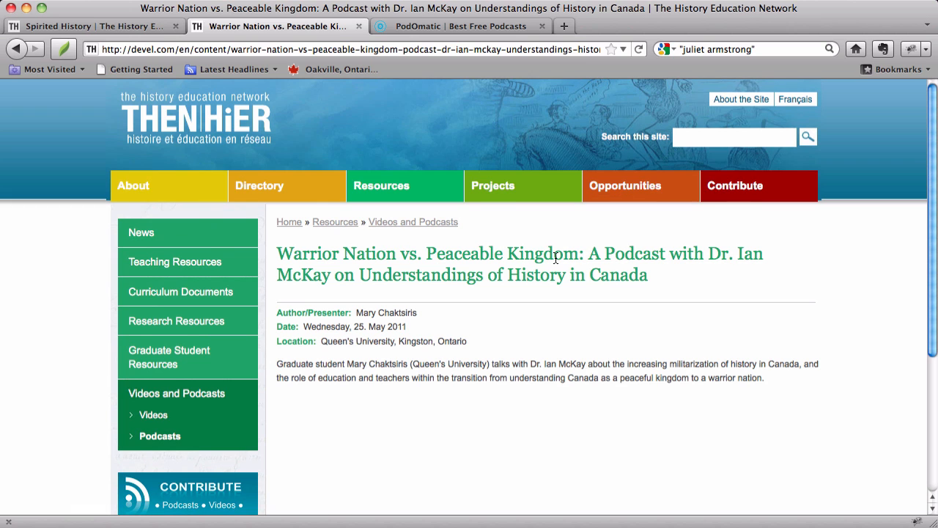
- Look over the Warrior Nation podcast page with its player and open the site's Podcasts listing
scroll(555, 258, down, 5)
scroll(556, 258, up, 5)
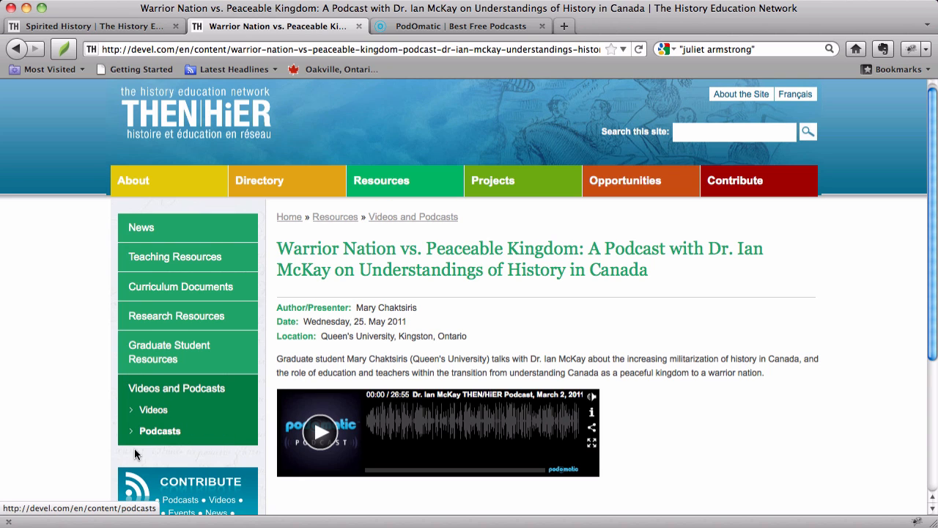
click(162, 433)
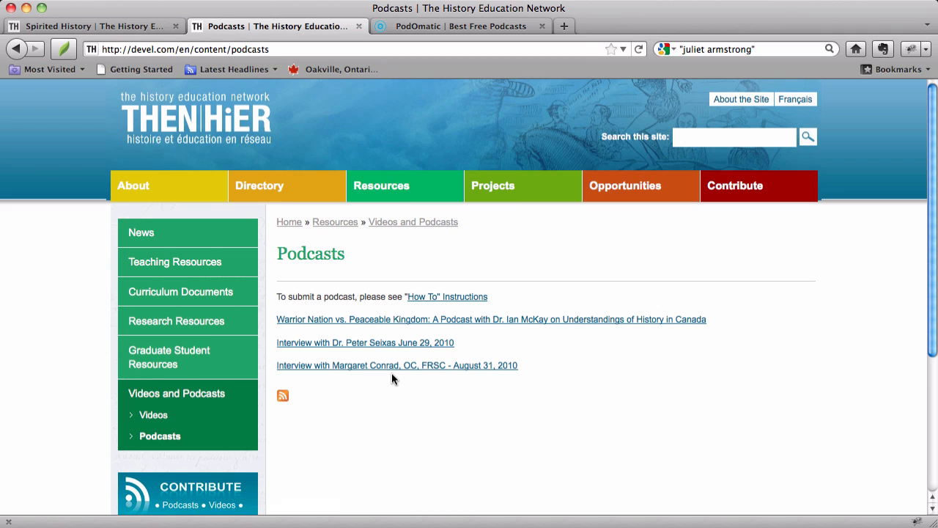
- Return to the Spirited History page and compare its audio recording descriptions with the three embedded players
click(129, 24)
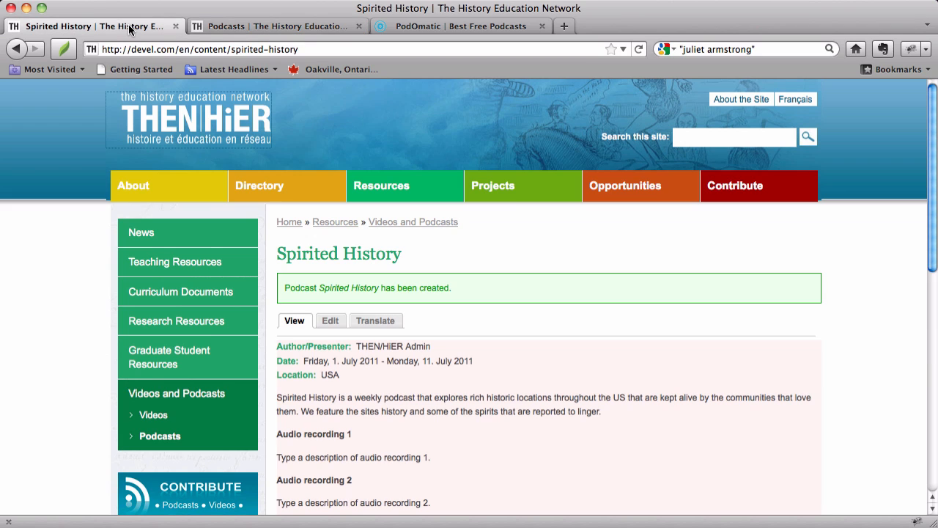
scroll(549, 234, down, 5)
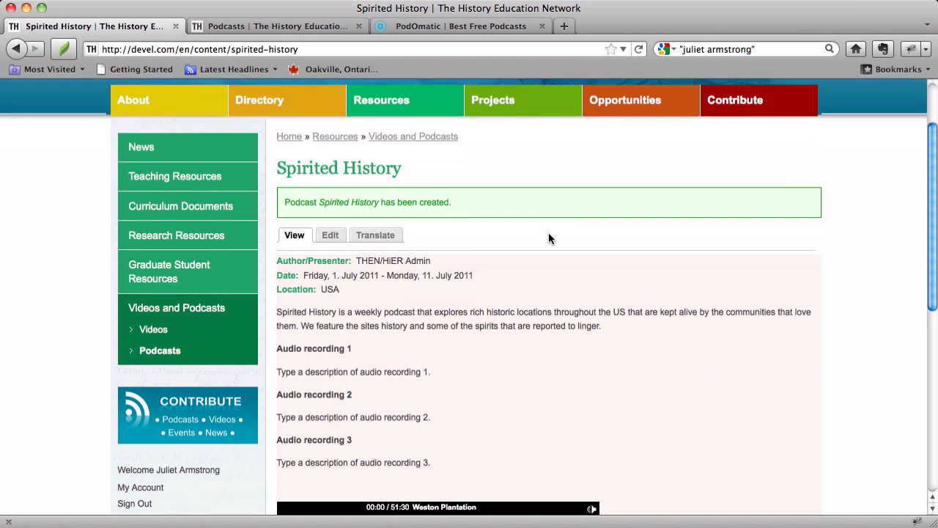
scroll(551, 238, down, 6)
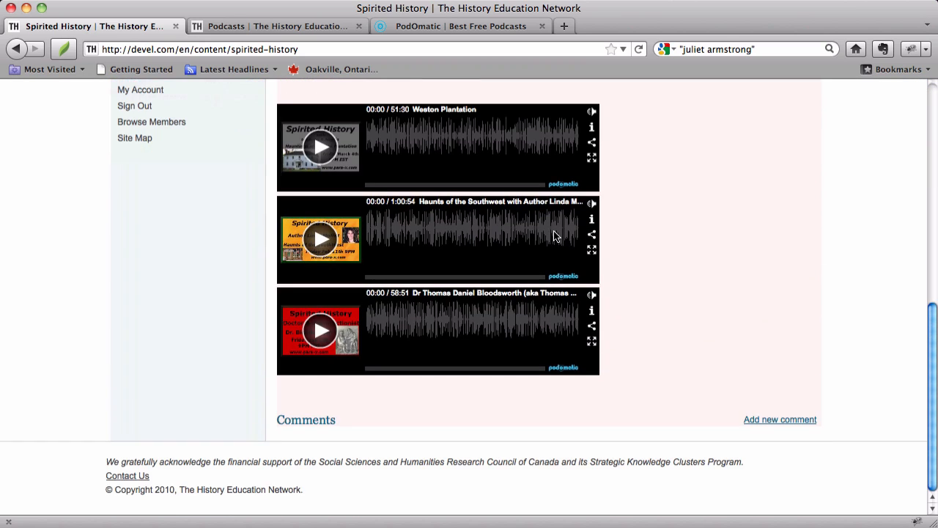
scroll(554, 235, up, 10)
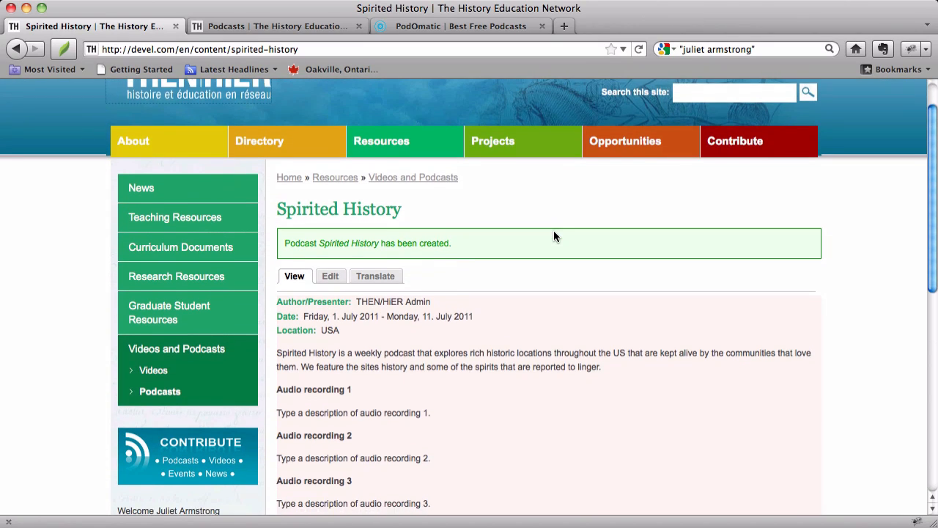
scroll(553, 236, down, 2)
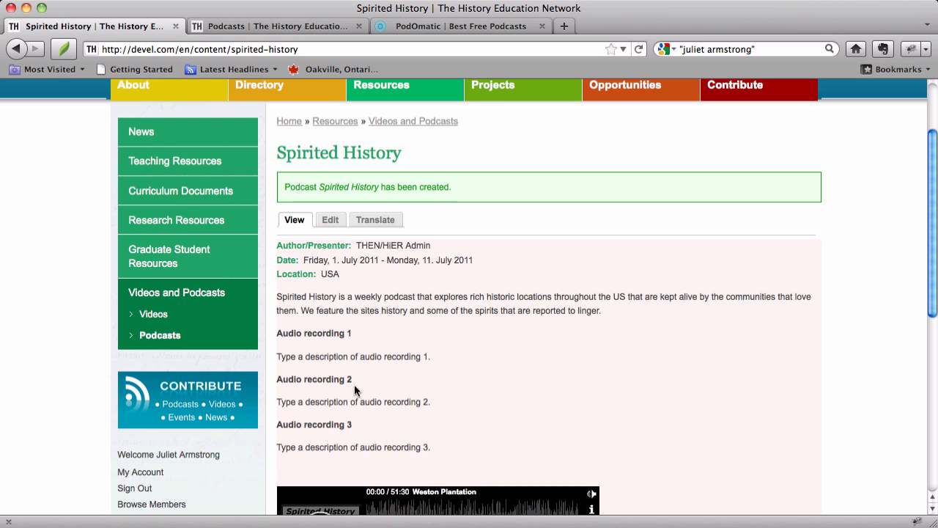
scroll(489, 366, down, 8)
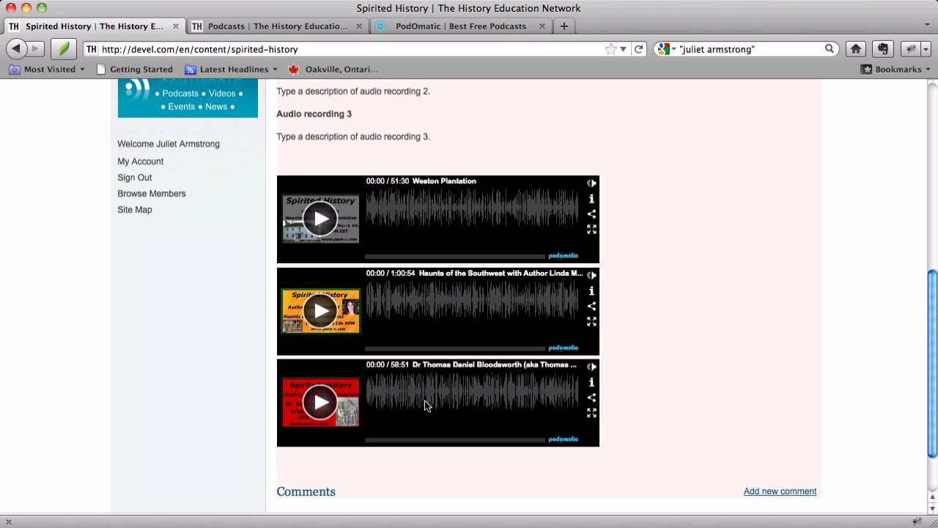
scroll(425, 400, up, 5)
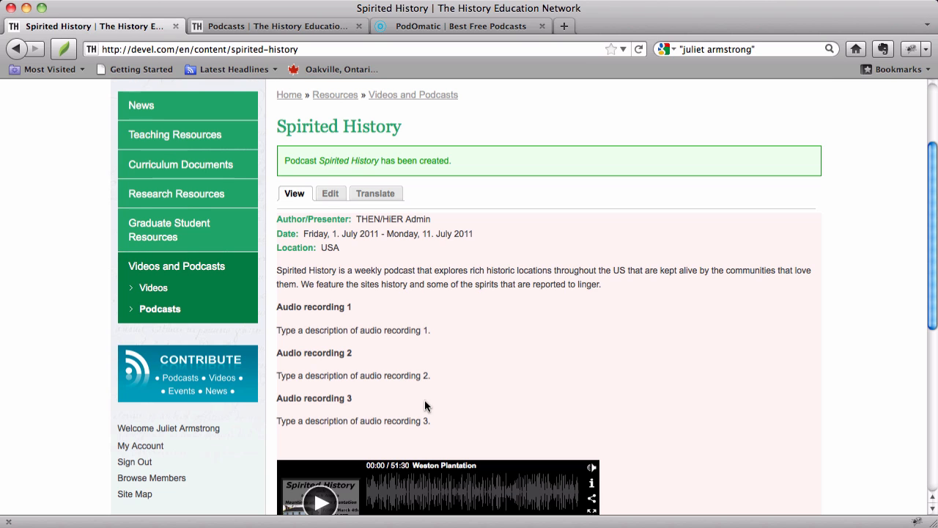
- Open the Spirited History podcast for editing and examine its form down to the save, preview and delete options
right_click(555, 275)
click(556, 292)
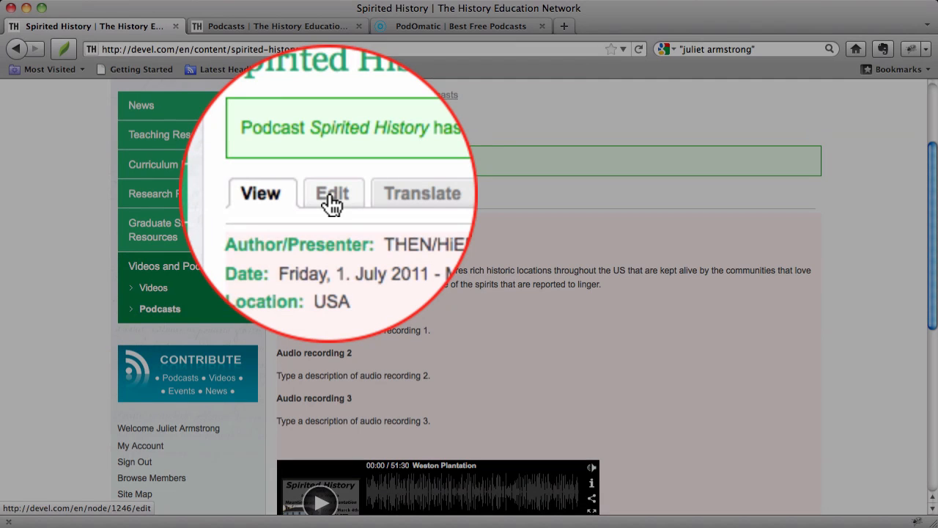
click(330, 196)
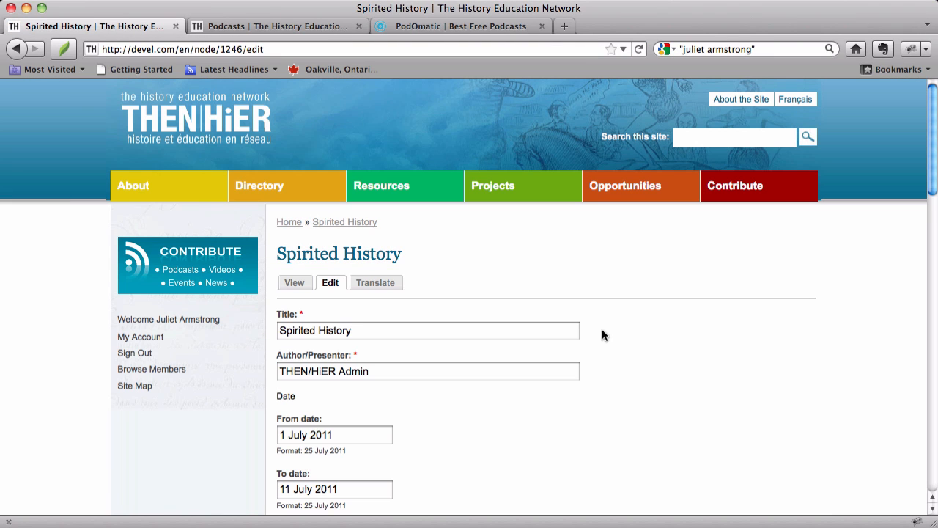
scroll(588, 308, down, 10)
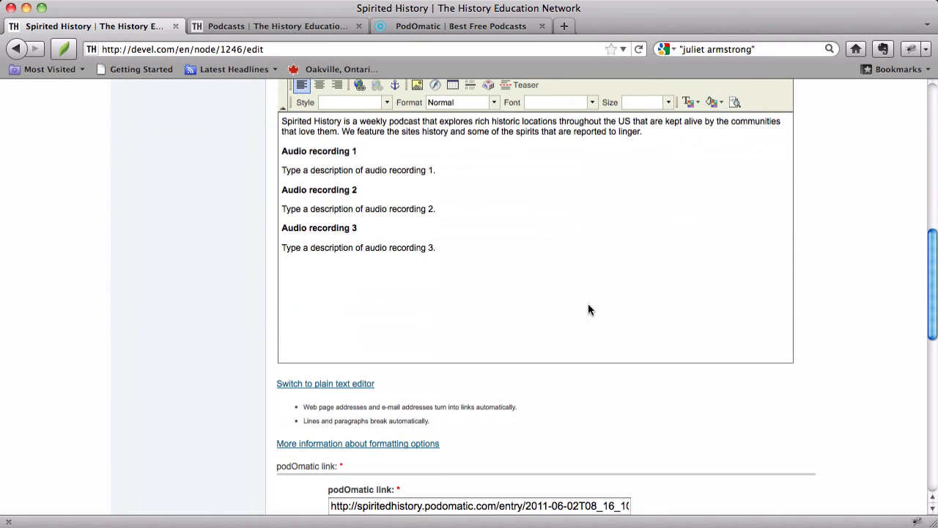
scroll(588, 309, down, 5)
scroll(588, 308, down, 4)
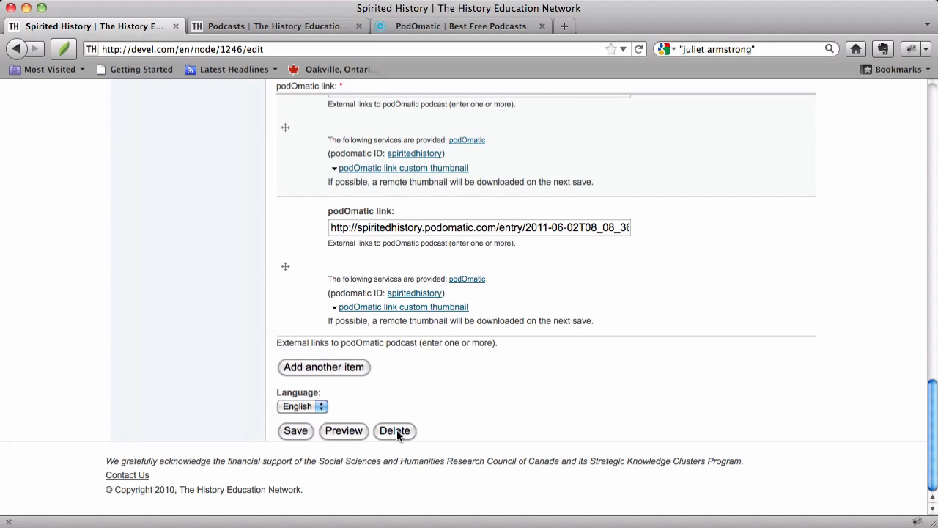
right_click(397, 429)
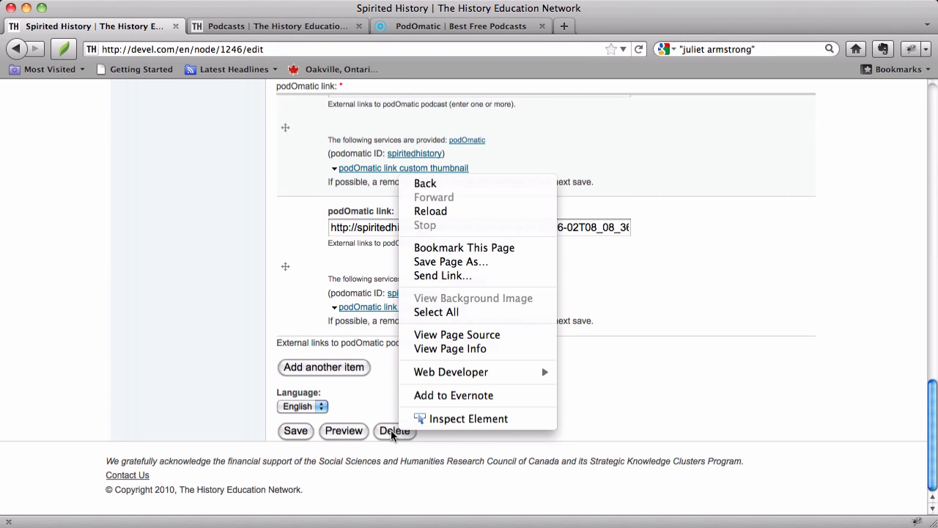
click(681, 376)
scroll(679, 381, up, 16)
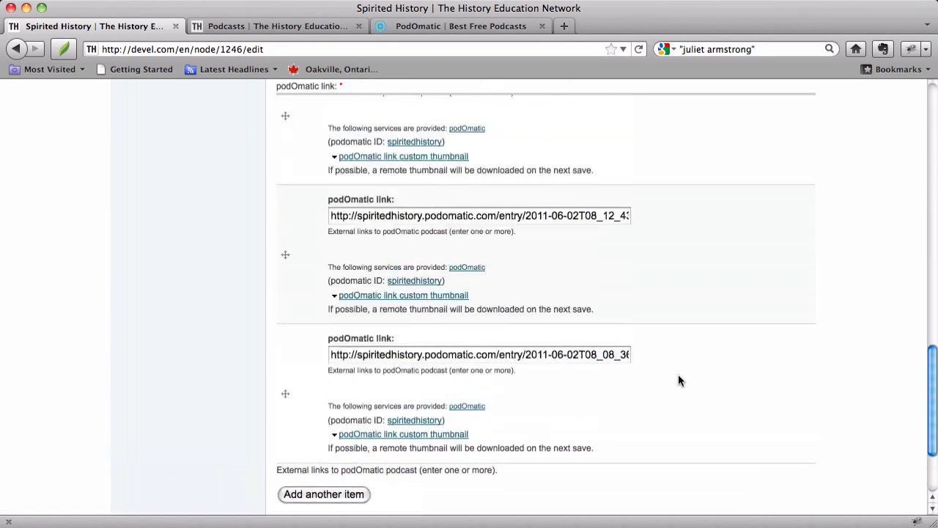
scroll(678, 380, up, 2)
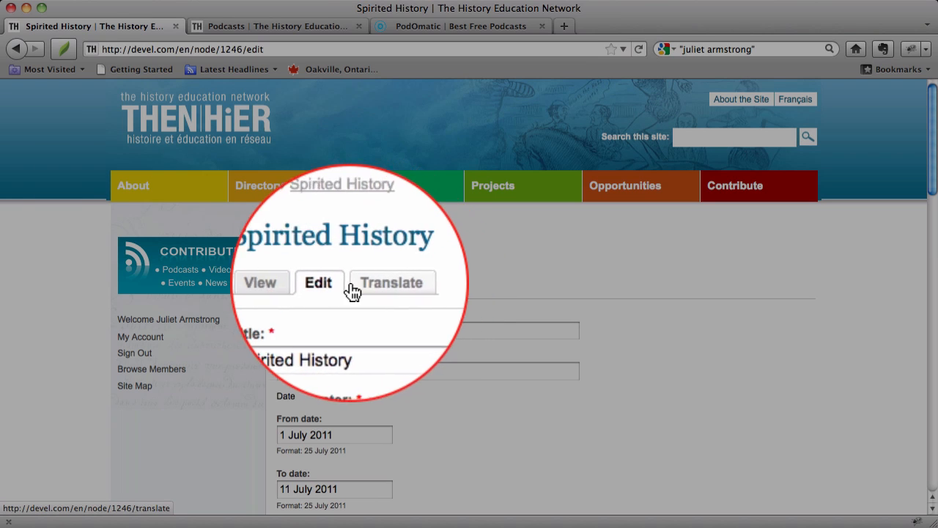
- Start a French translation of Spirited History and review its form from the dates to the language setting
click(375, 289)
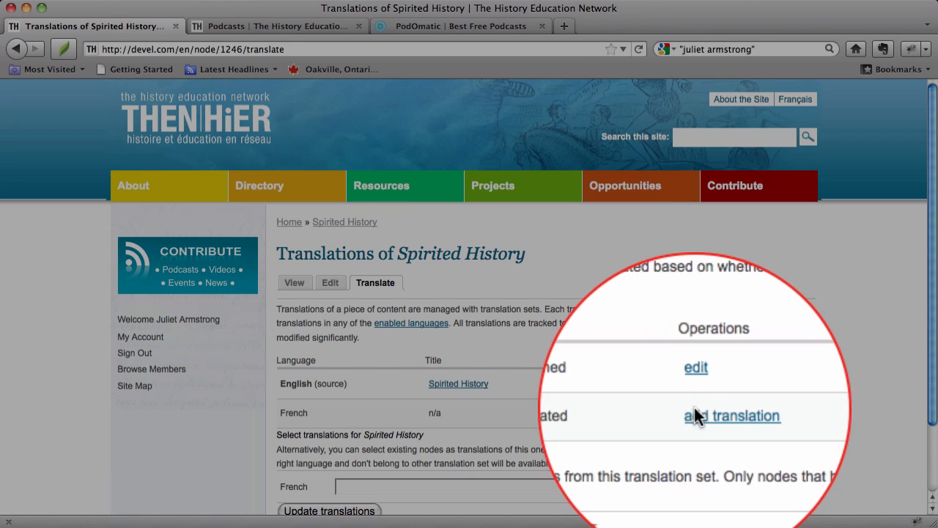
click(700, 416)
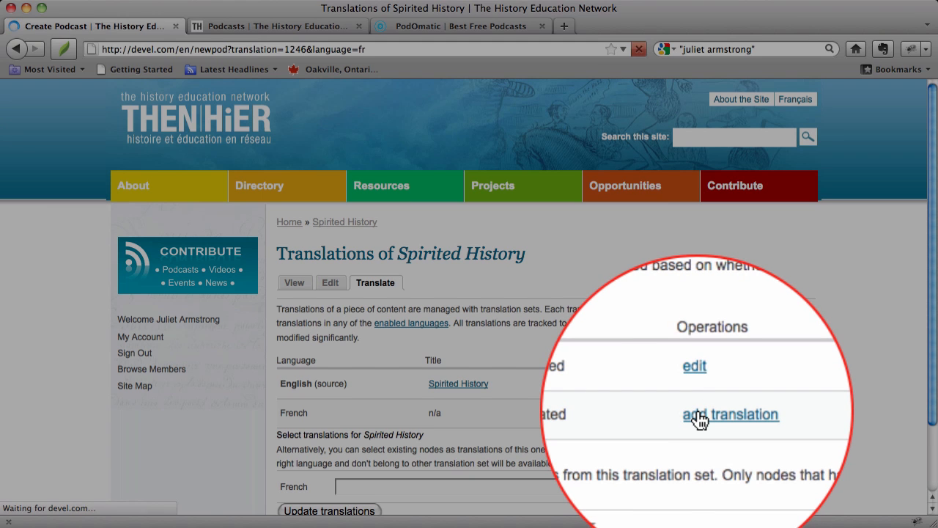
scroll(587, 360, down, 5)
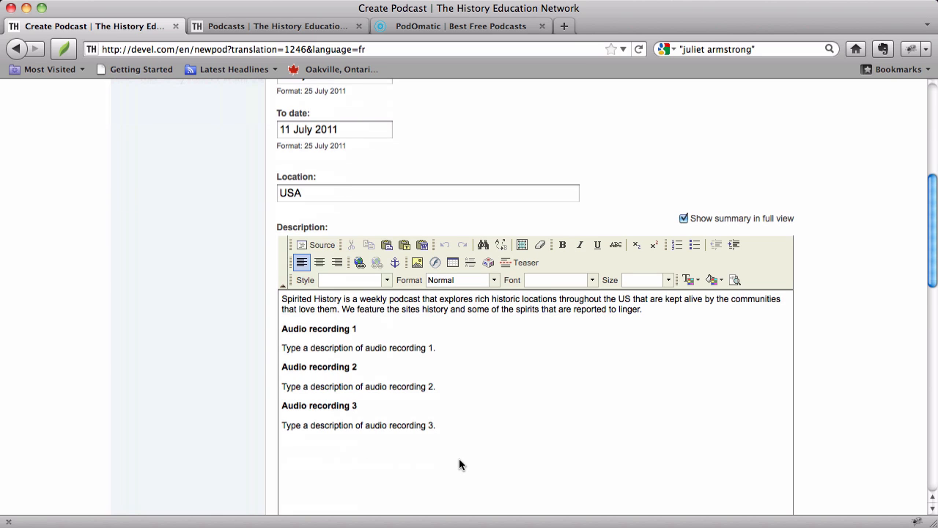
scroll(459, 459, down, 10)
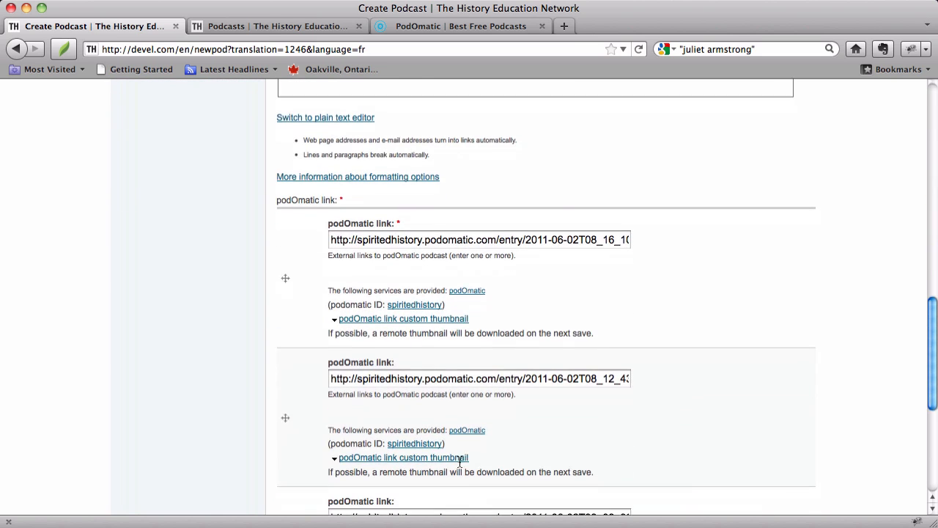
scroll(429, 467, down, 3)
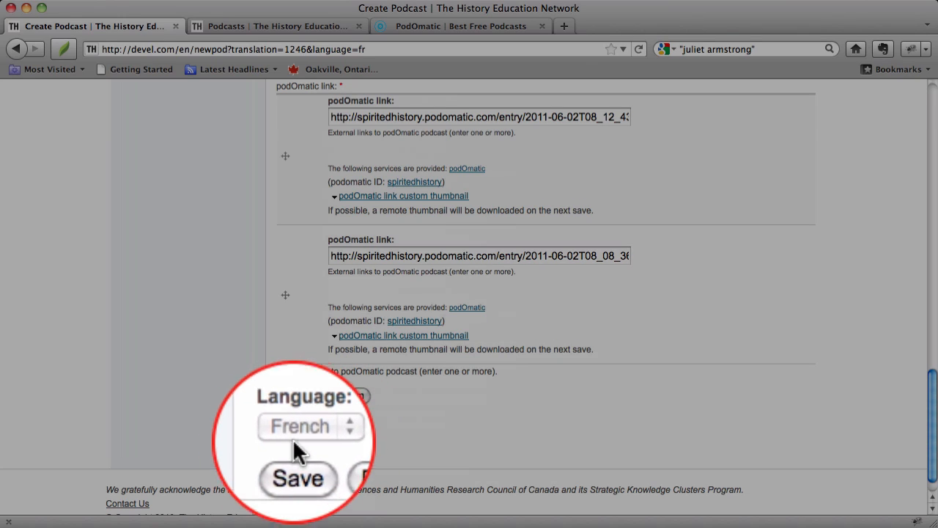
scroll(607, 398, up, 15)
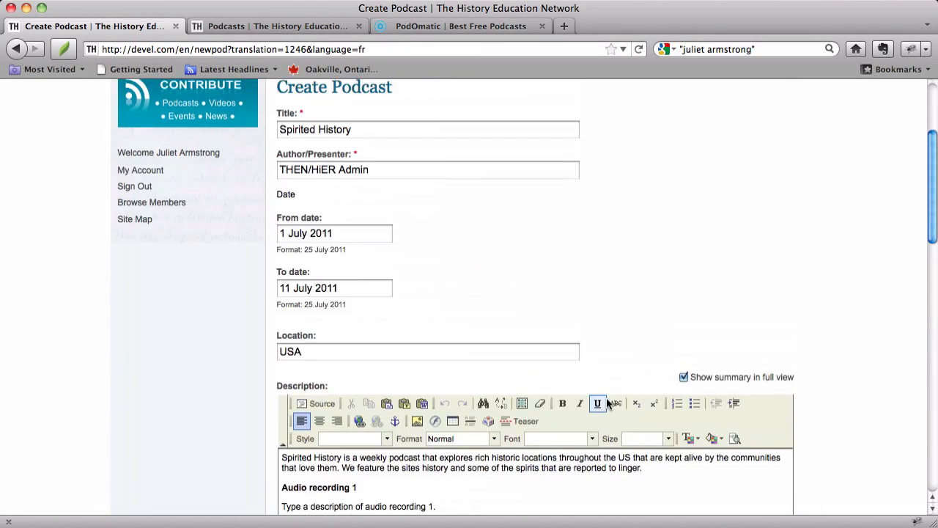
scroll(606, 400, up, 2)
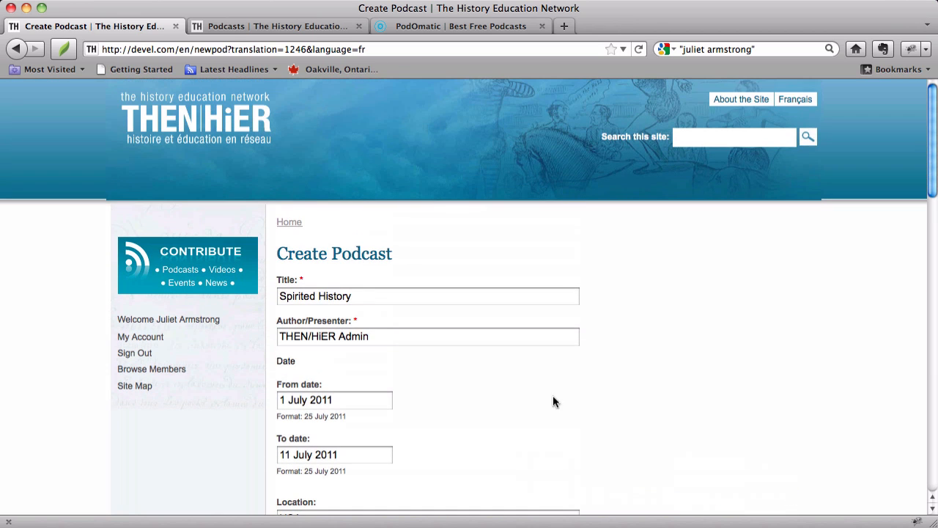
- Leave the French translation form without saving and view the Spirited History podcast page again
click(18, 49)
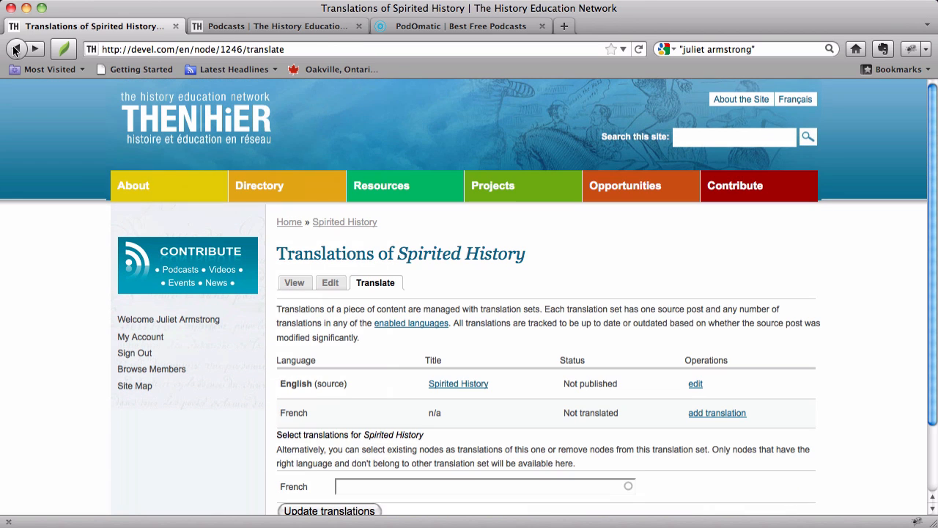
click(292, 285)
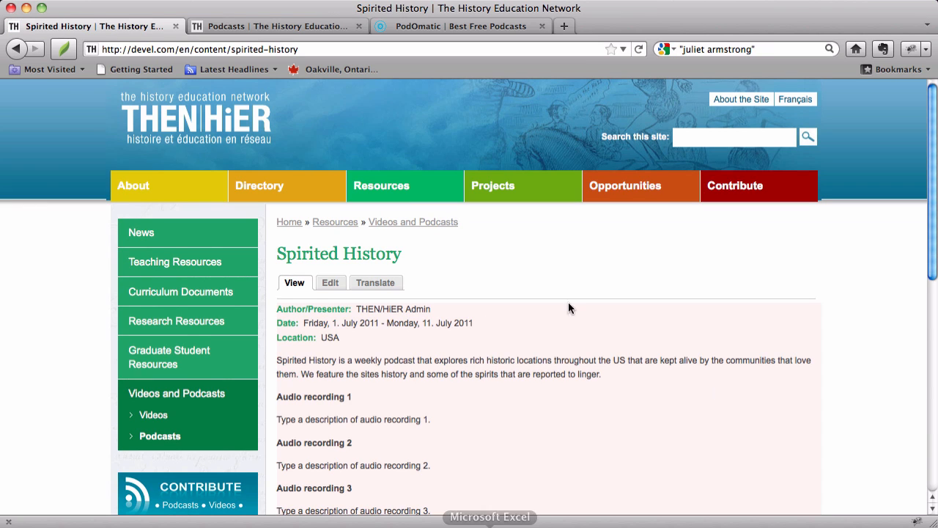
scroll(484, 362, down, 5)
scroll(484, 363, up, 5)
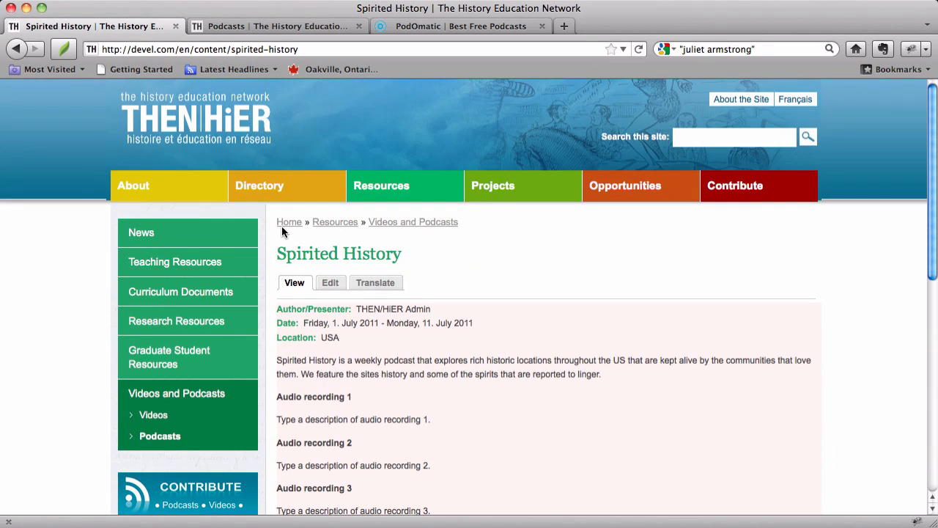
- Leave the Spirited History page and browse the site's home page, Directory and Projects sections
click(195, 114)
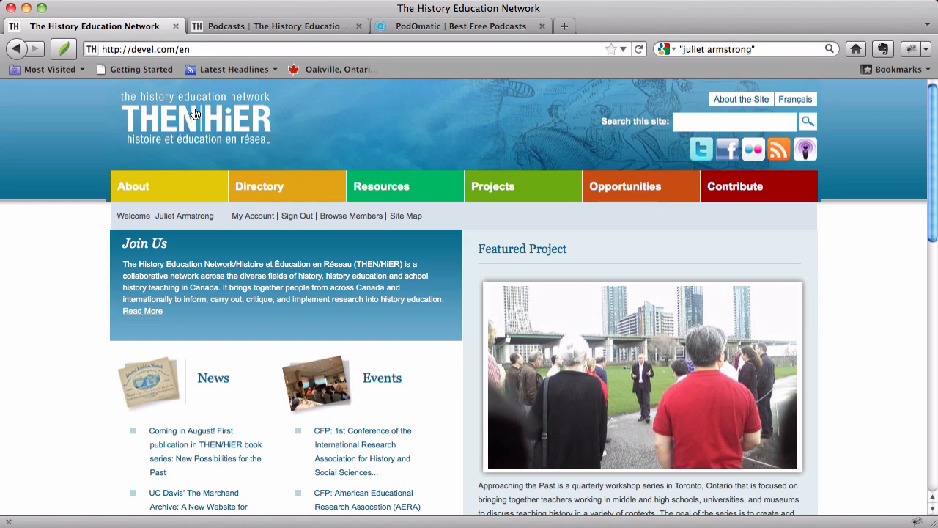
click(275, 189)
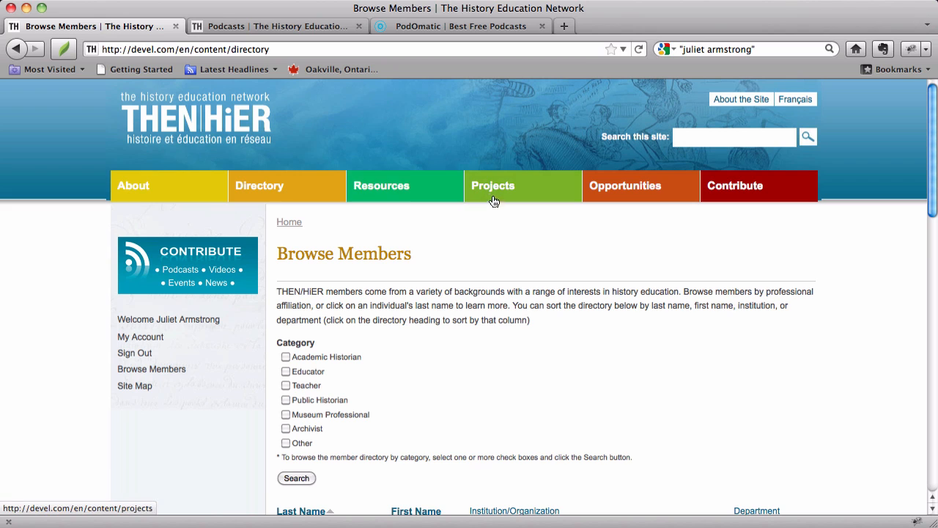
click(503, 189)
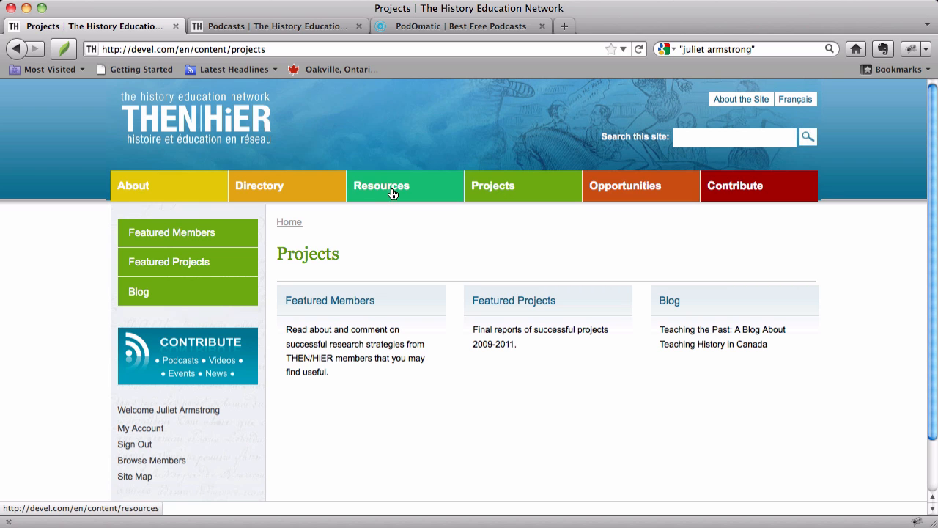
- Return to the site's home page and check its Podcasts & Videos list
click(204, 123)
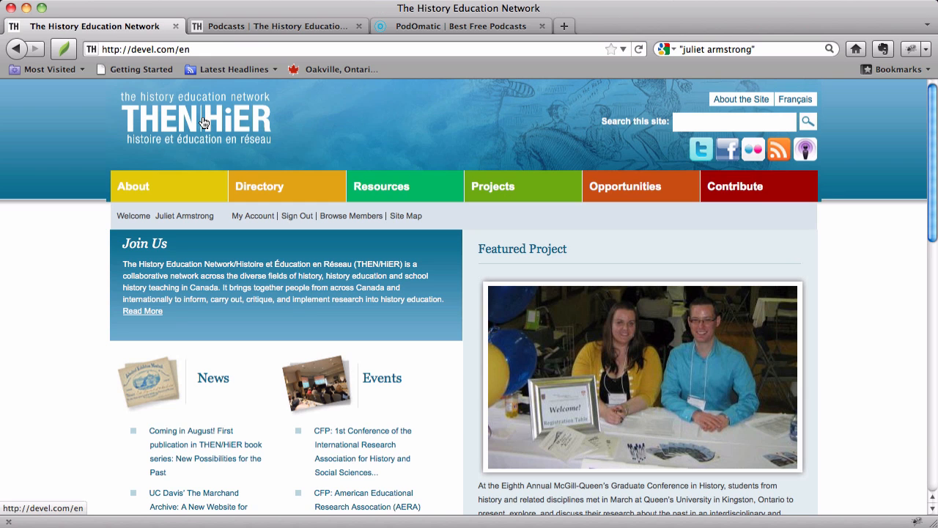
scroll(663, 379, down, 5)
scroll(663, 379, down, 2)
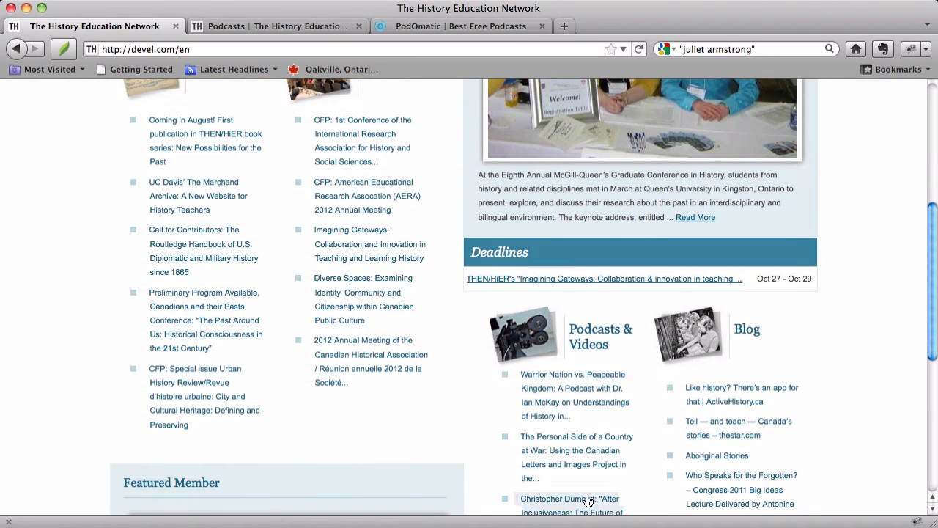
scroll(564, 382, up, 8)
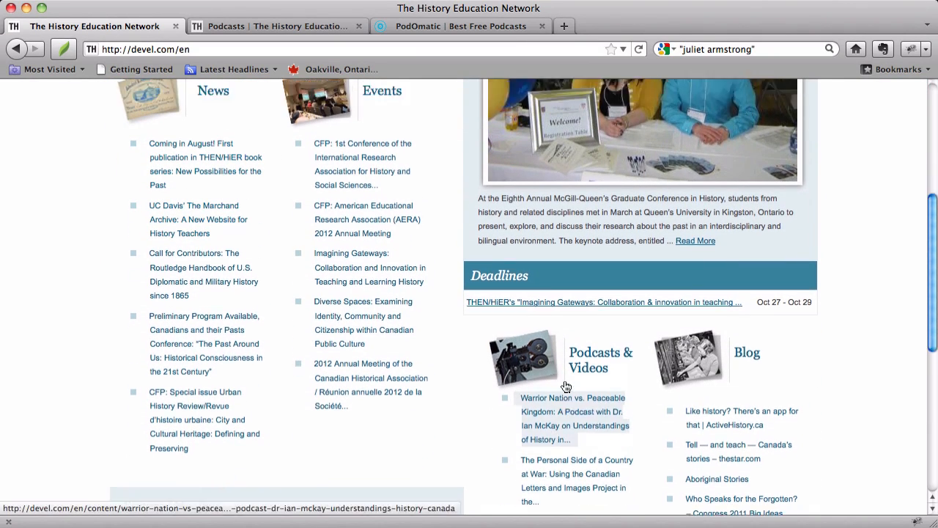
- Go to the Podcasts listing within the Videos and Podcasts resources and look through its entries
click(403, 202)
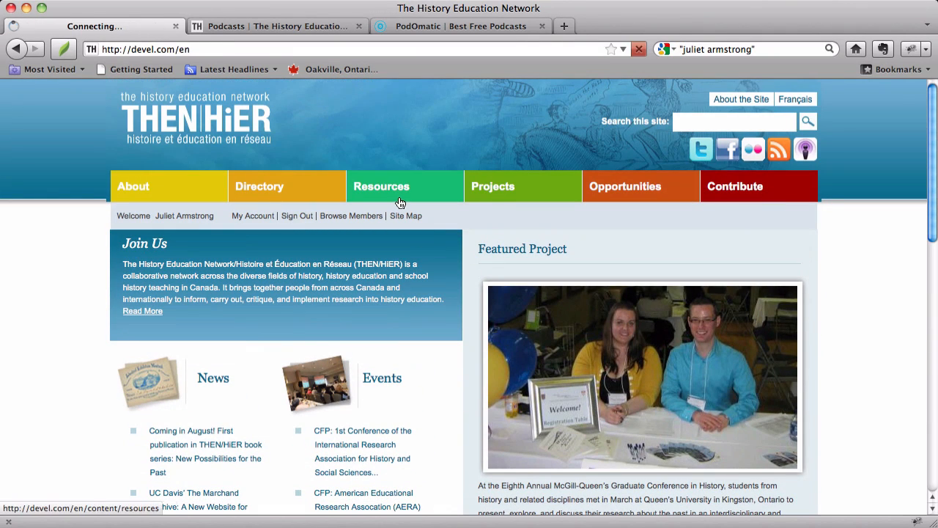
click(151, 404)
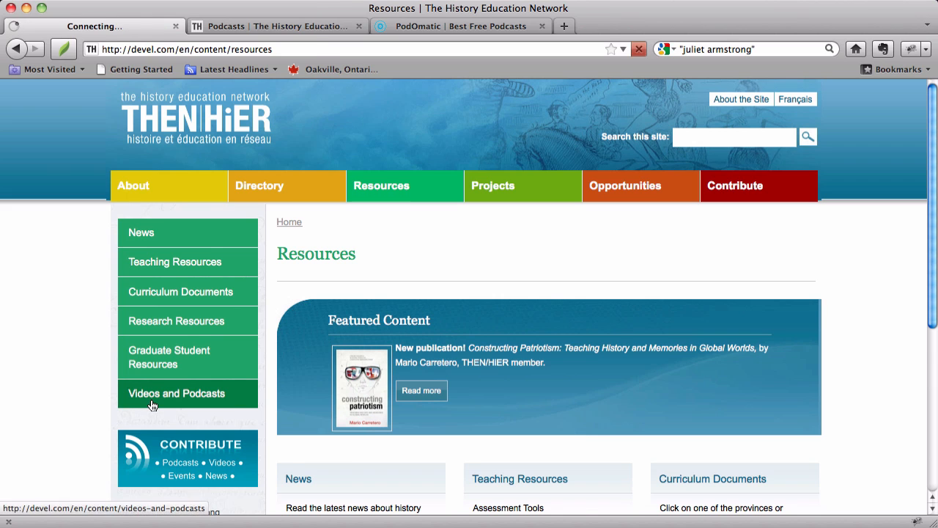
click(154, 438)
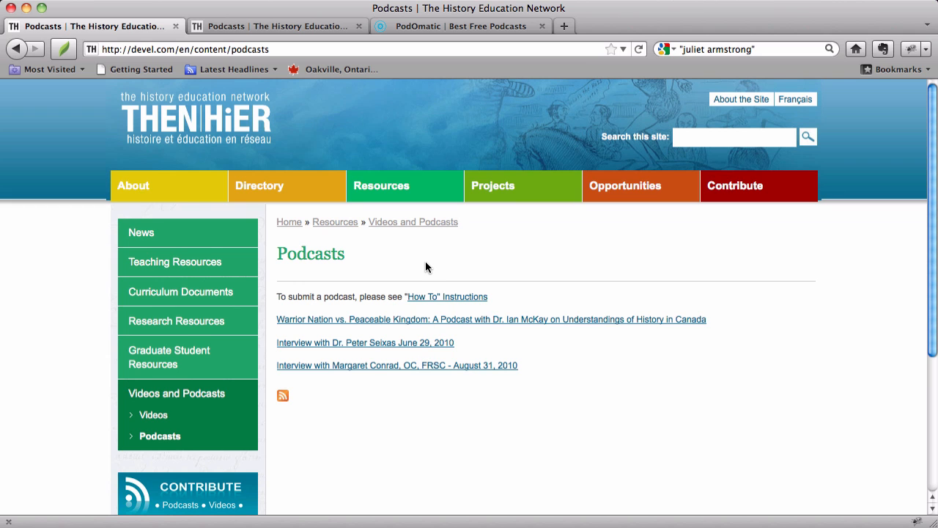
scroll(426, 263, down, 4)
scroll(426, 263, up, 4)
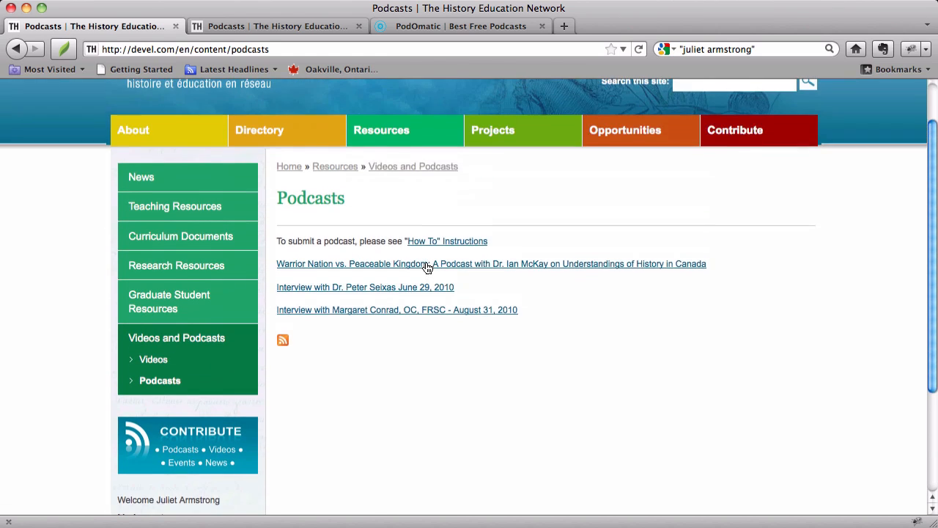
- Go from the home page to the account's unpublished contributions and open Spirited History from that list
click(252, 119)
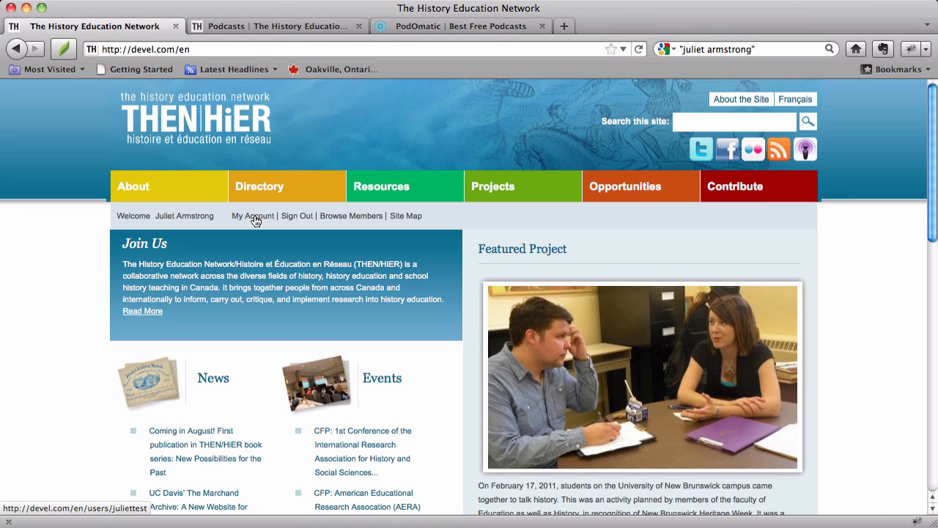
click(253, 216)
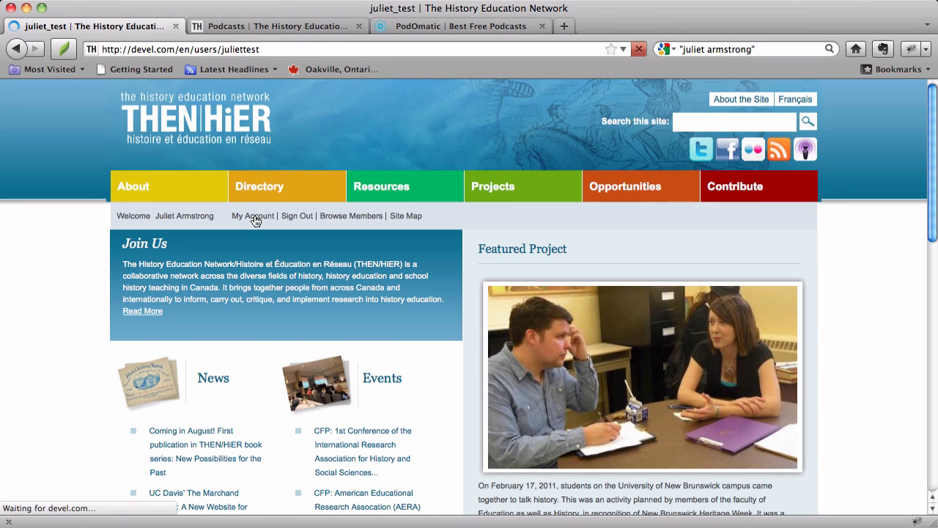
scroll(254, 220, down, 2)
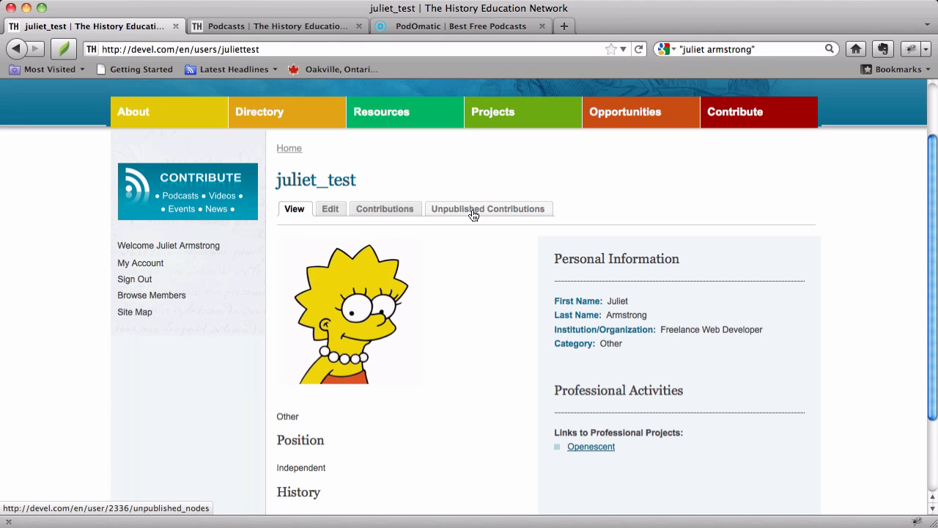
click(473, 211)
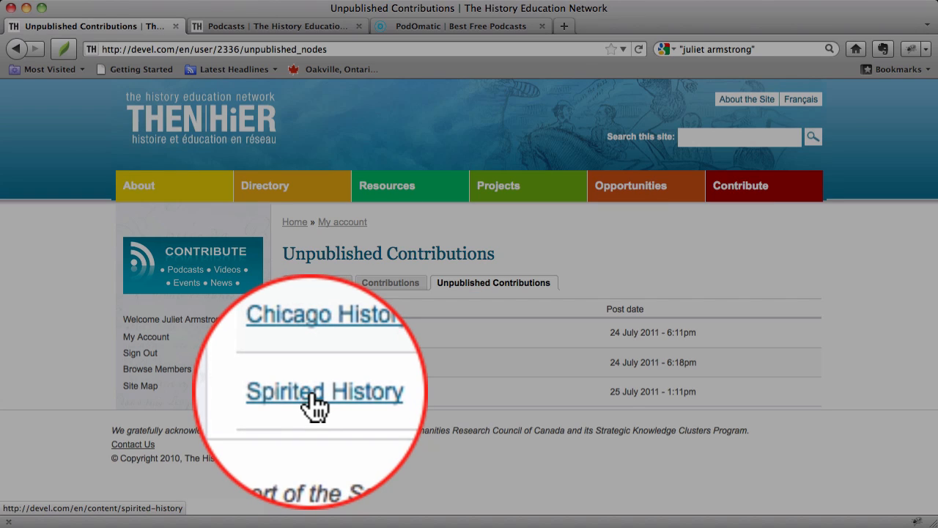
click(312, 393)
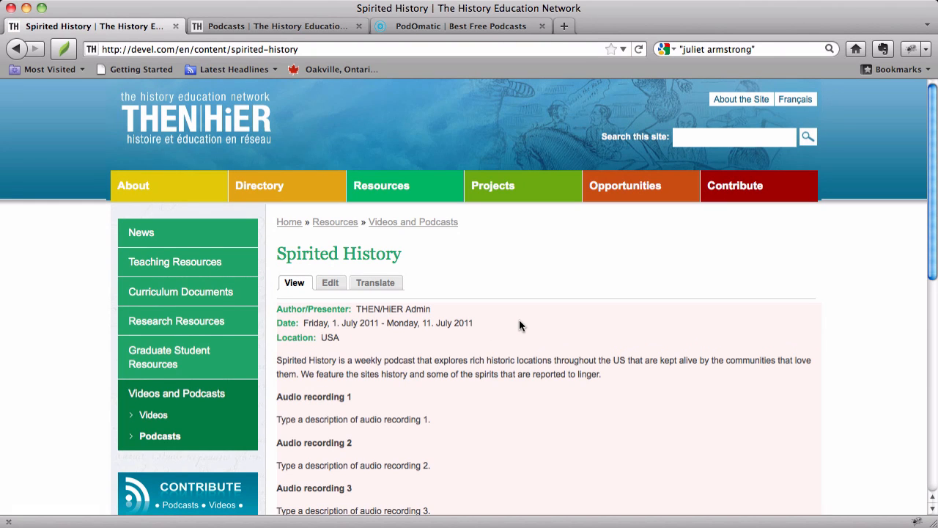
- Look over the Spirited History podcast's content, its edit form and its translations page
scroll(519, 320, down, 3)
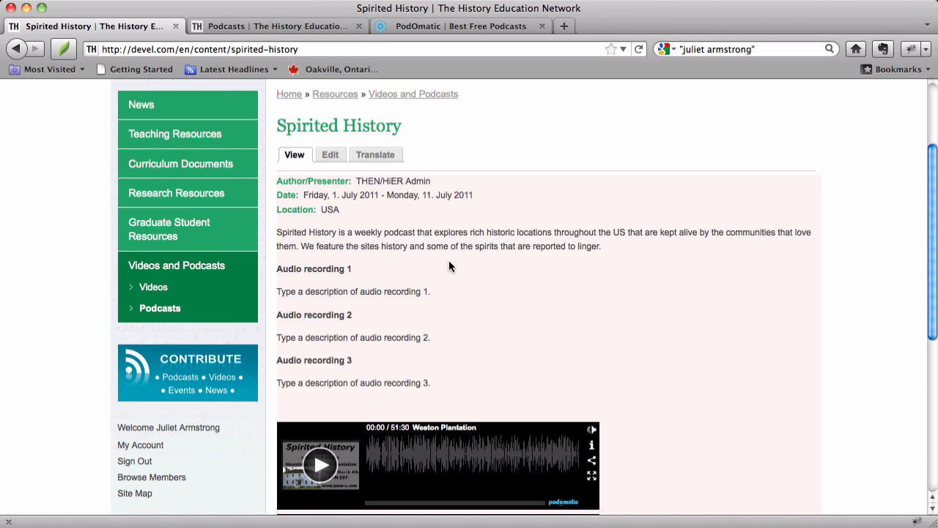
click(330, 157)
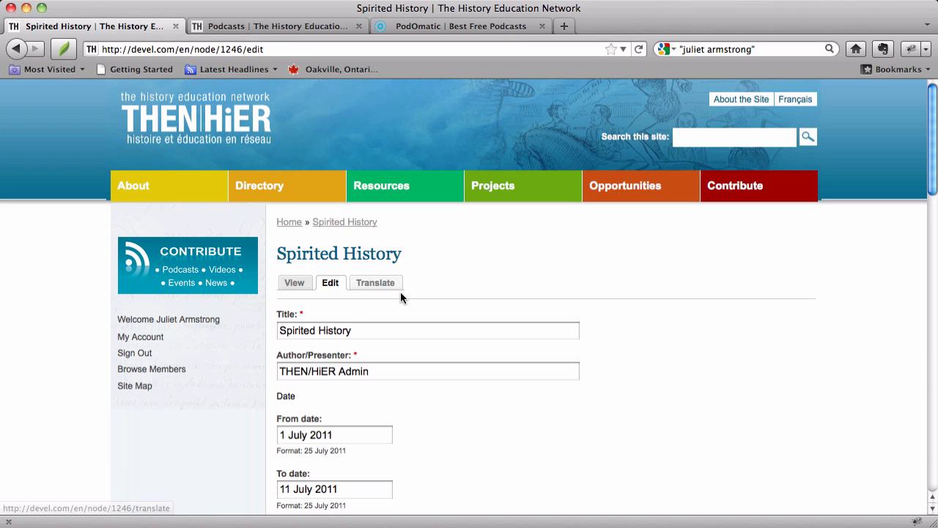
click(385, 286)
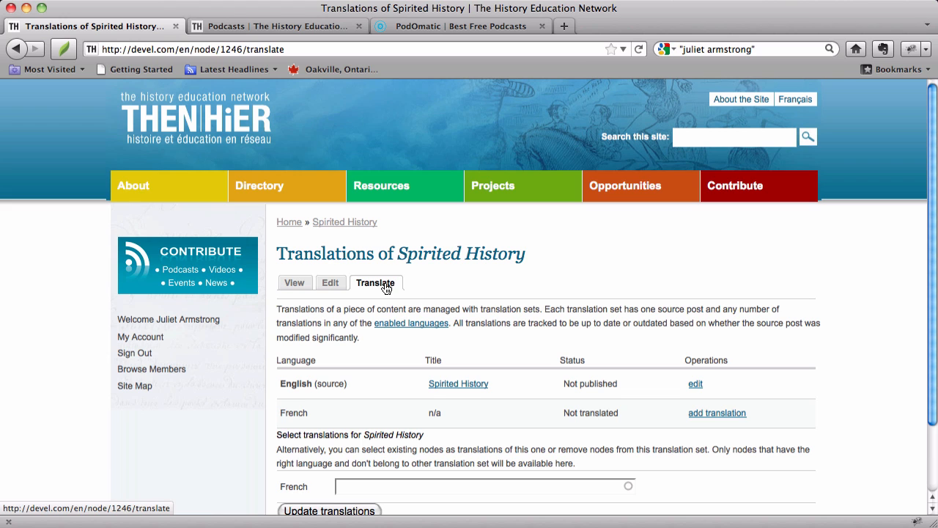
- Reopen the Spirited History edit form and review it from the description through the podOmatic links to the language and save, preview and delete options
click(330, 285)
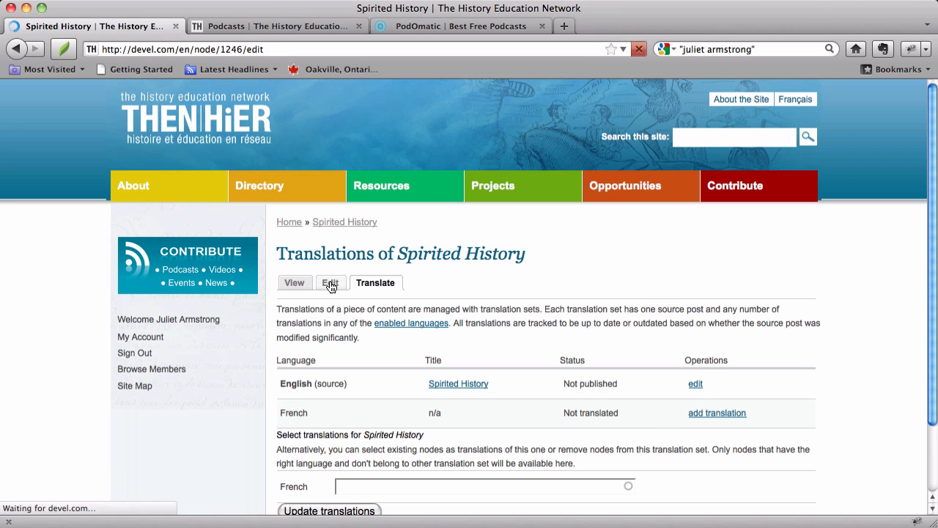
scroll(330, 285, down, 10)
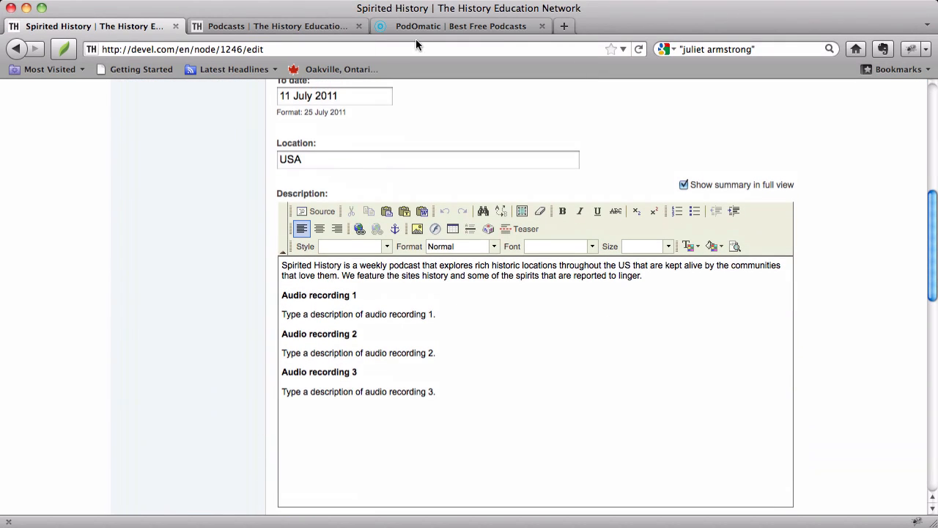
scroll(389, 345, down, 10)
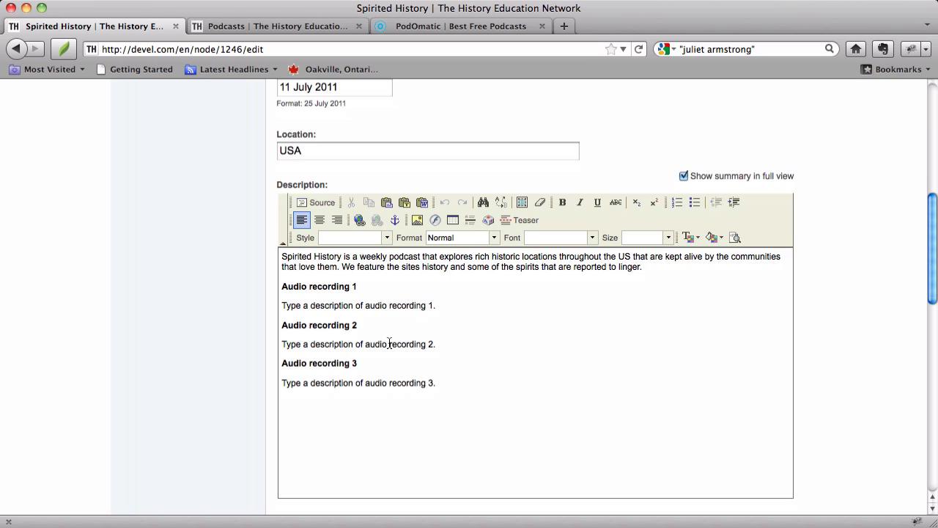
scroll(390, 349, down, 5)
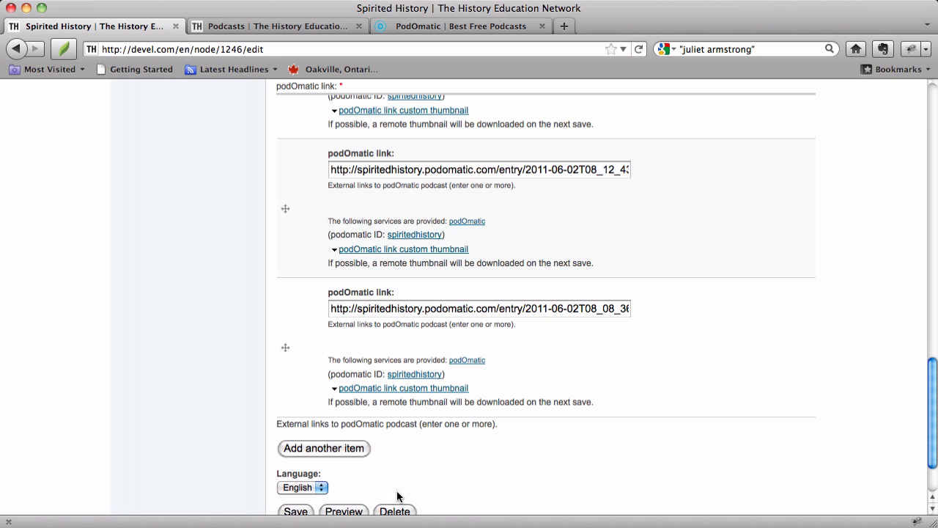
scroll(411, 415, down, 1)
scroll(411, 414, down, 3)
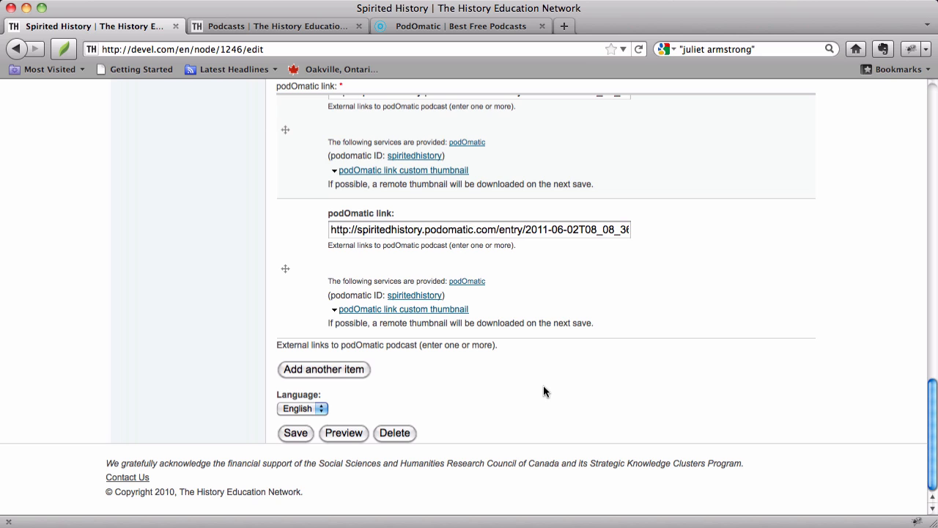
scroll(544, 377, up, 5)
scroll(544, 377, up, 10)
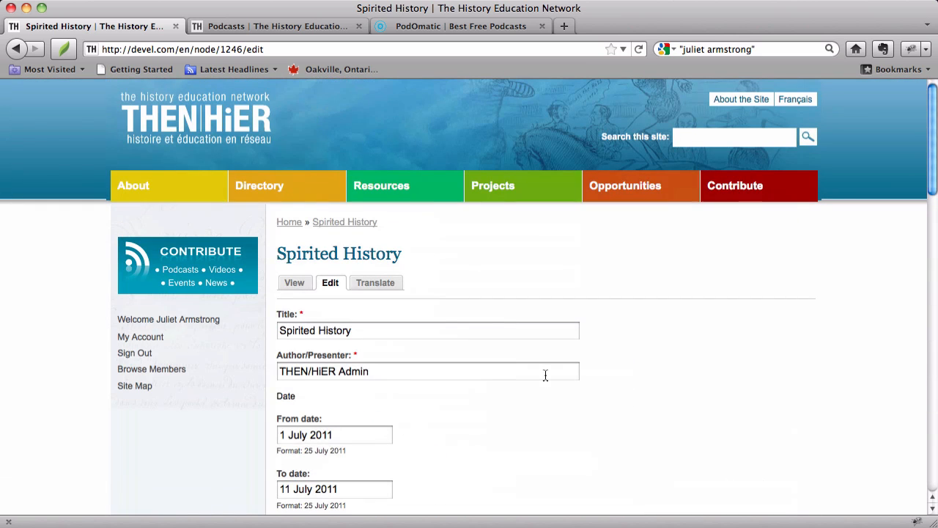
- Leave the edit form without saving and look at the Podcasts & Videos list on the home page
click(214, 139)
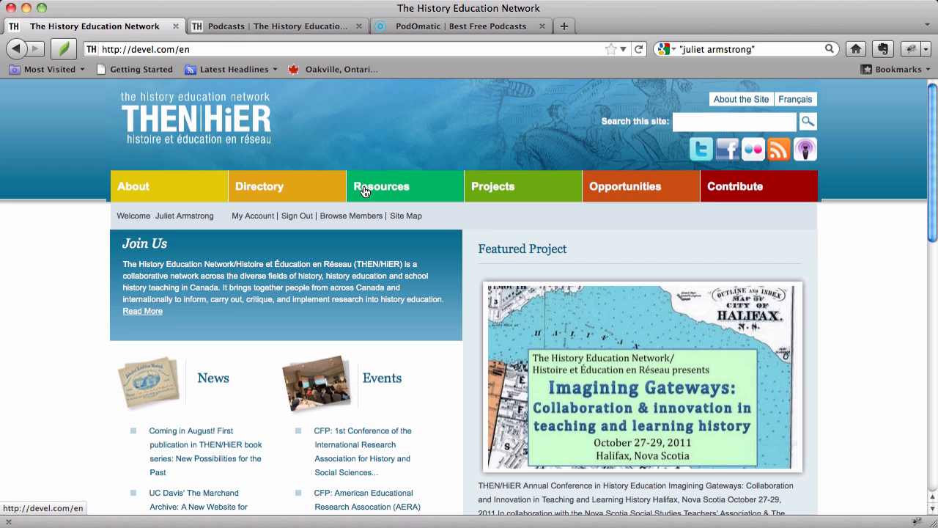
scroll(490, 235, down, 5)
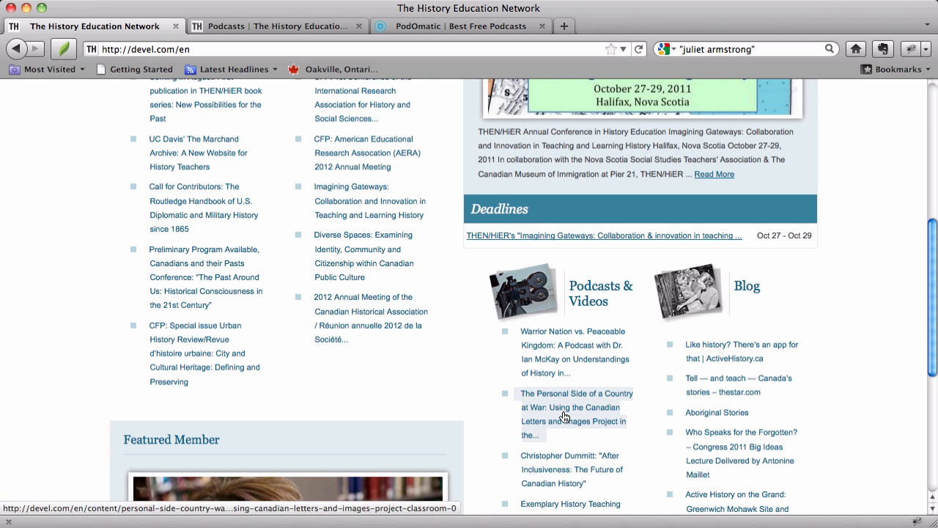
scroll(564, 416, up, 5)
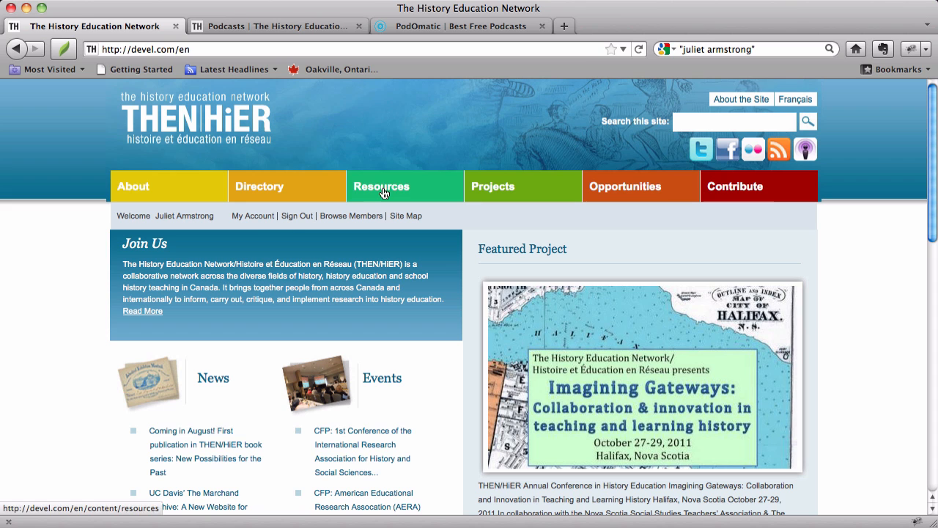
- Open the account profile and compare its published Contributions with its Unpublished Contributions
click(256, 217)
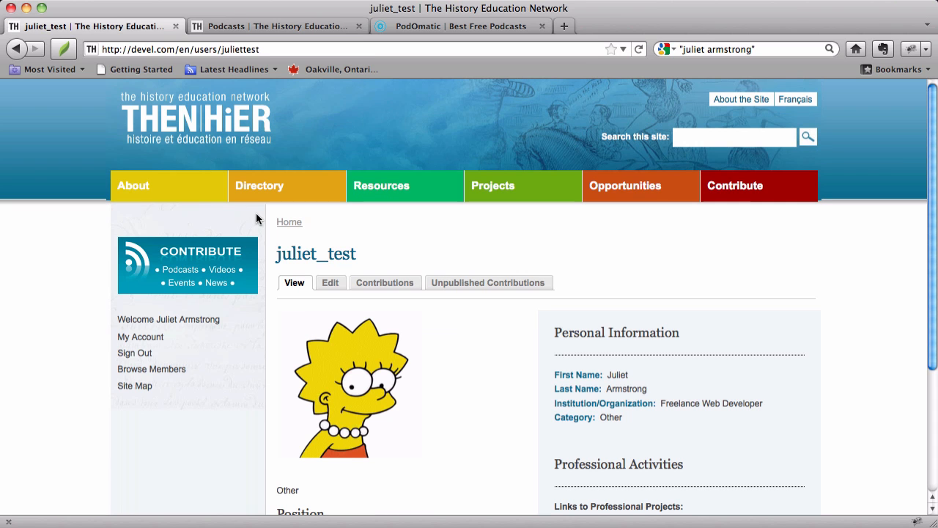
click(385, 286)
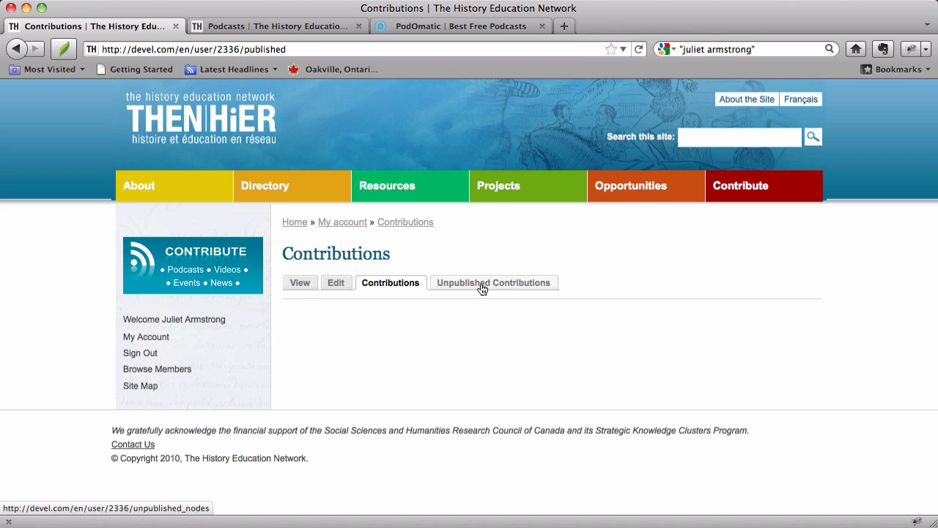
click(482, 286)
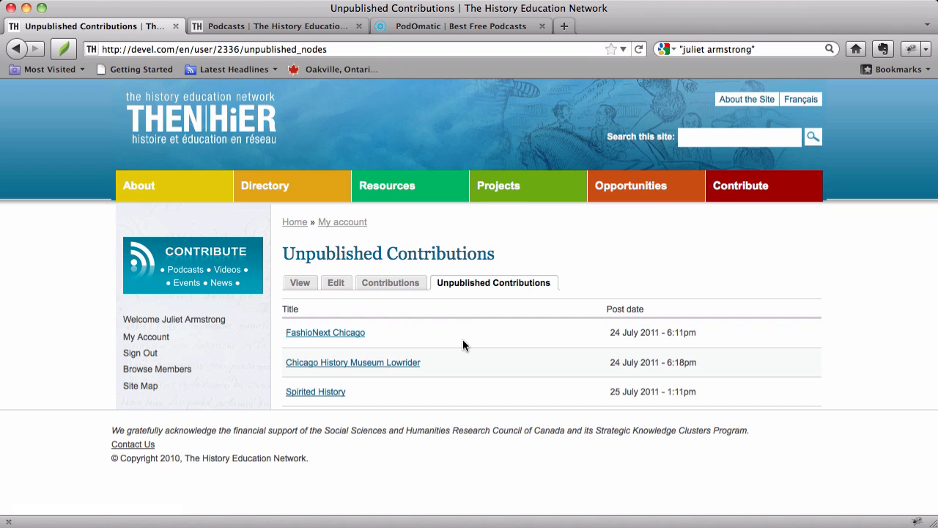
click(398, 288)
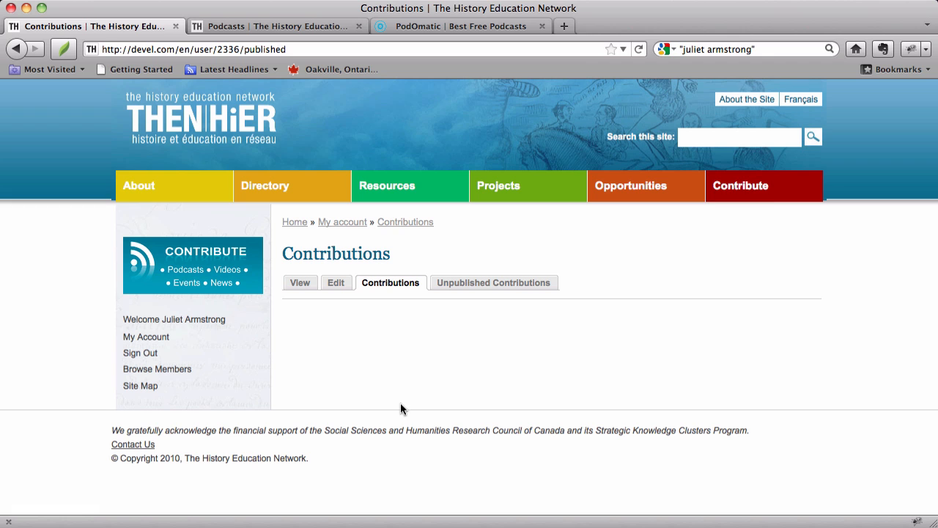
- Return to the home page and examine where podcasts are listed under Podcasts & Videos
click(208, 122)
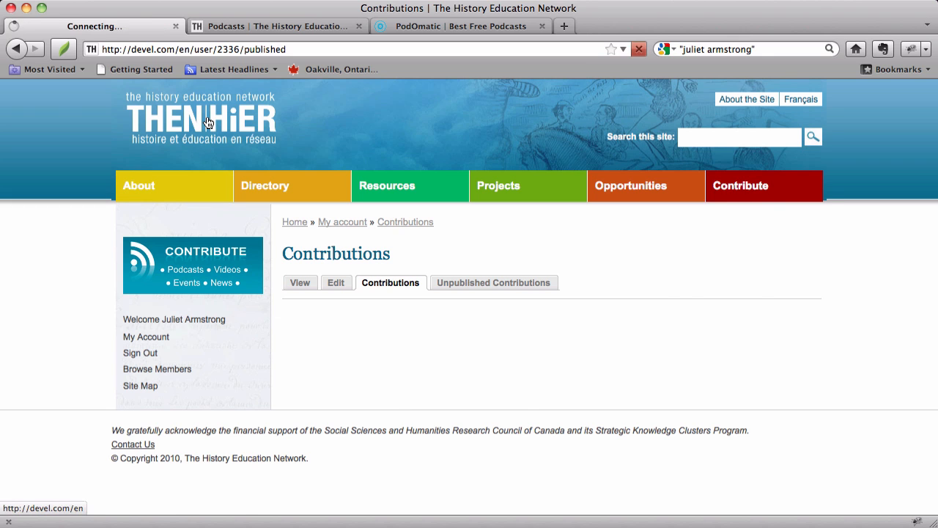
scroll(445, 241, down, 10)
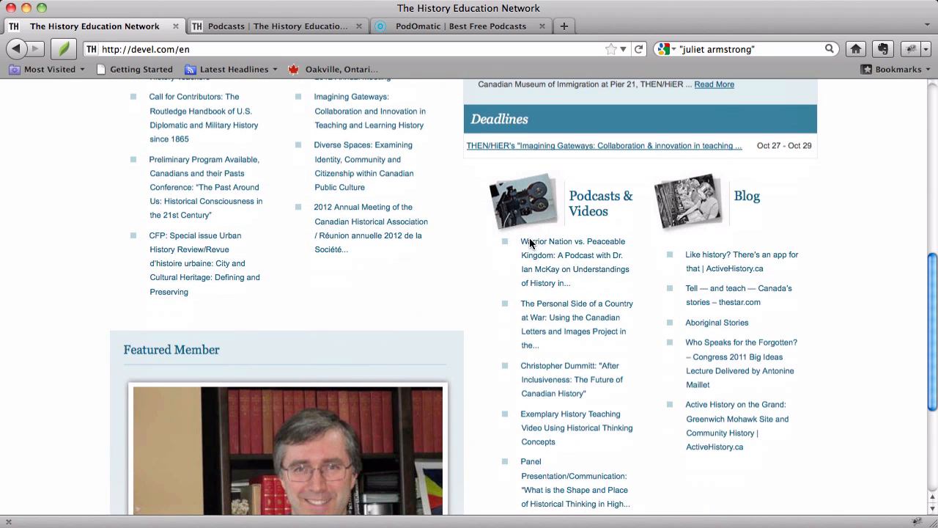
right_click(555, 248)
click(413, 286)
scroll(413, 286, up, 6)
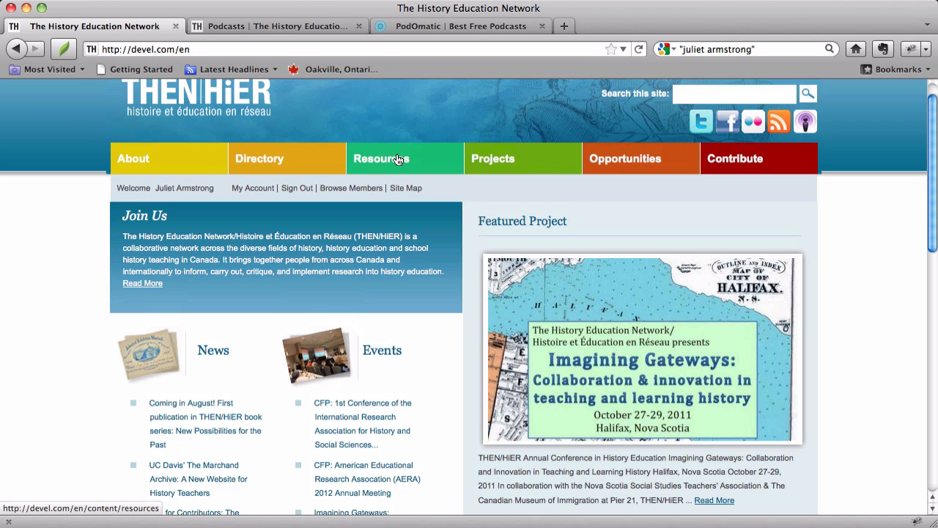
scroll(396, 159, up, 1)
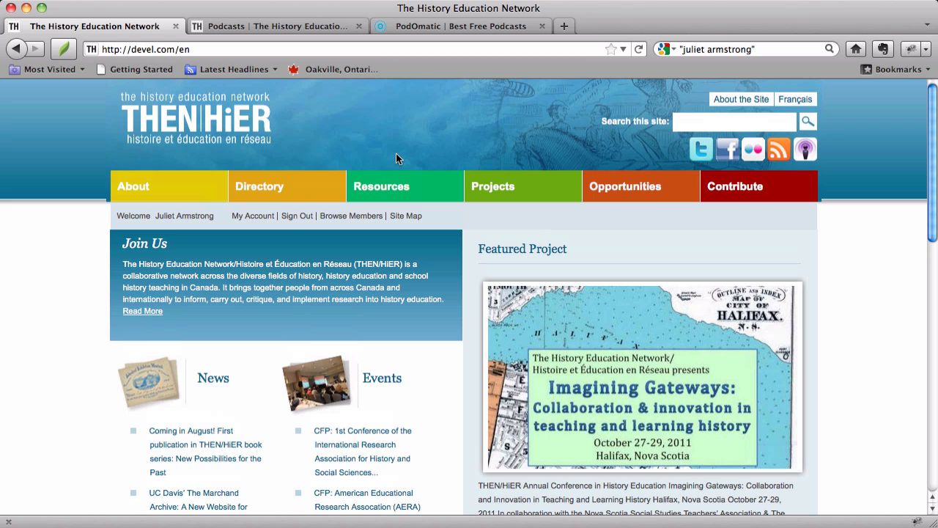
- Open the Contact page in the About section and review the Network Manager's details and the message form
click(156, 191)
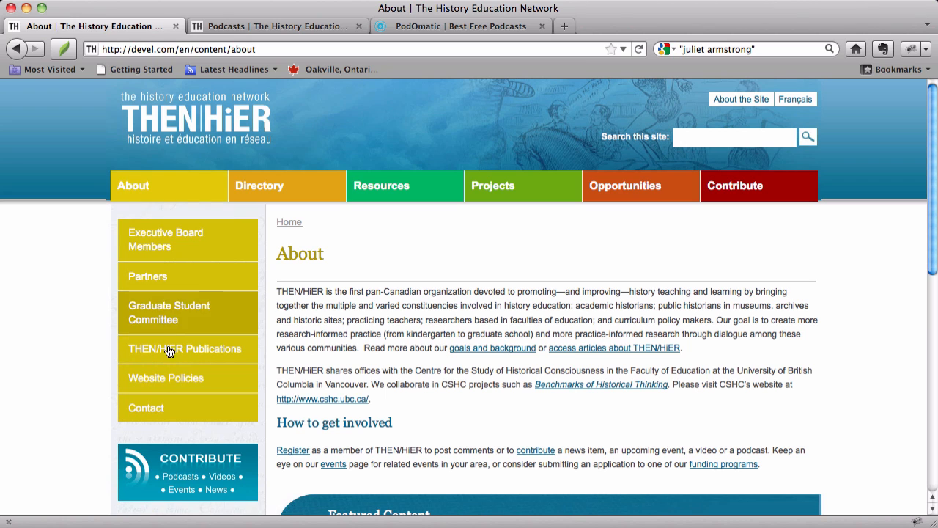
click(170, 408)
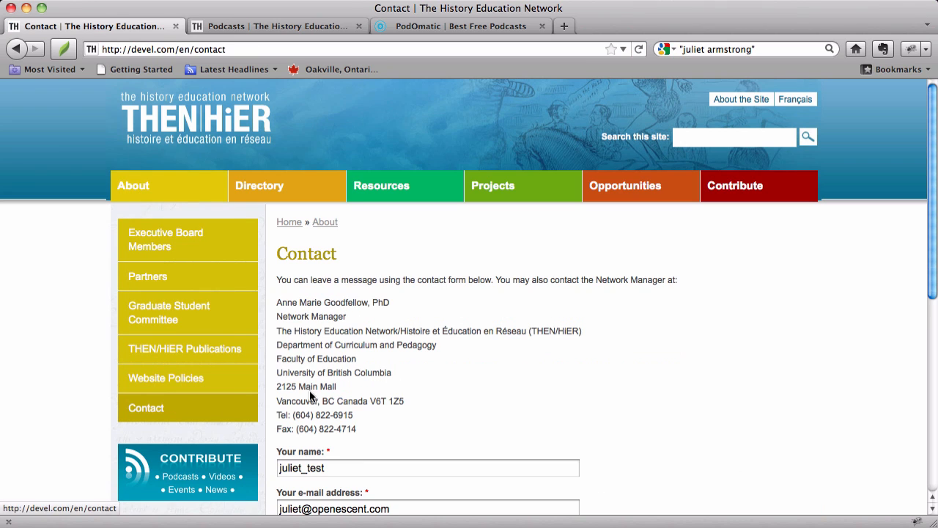
scroll(506, 318, down, 5)
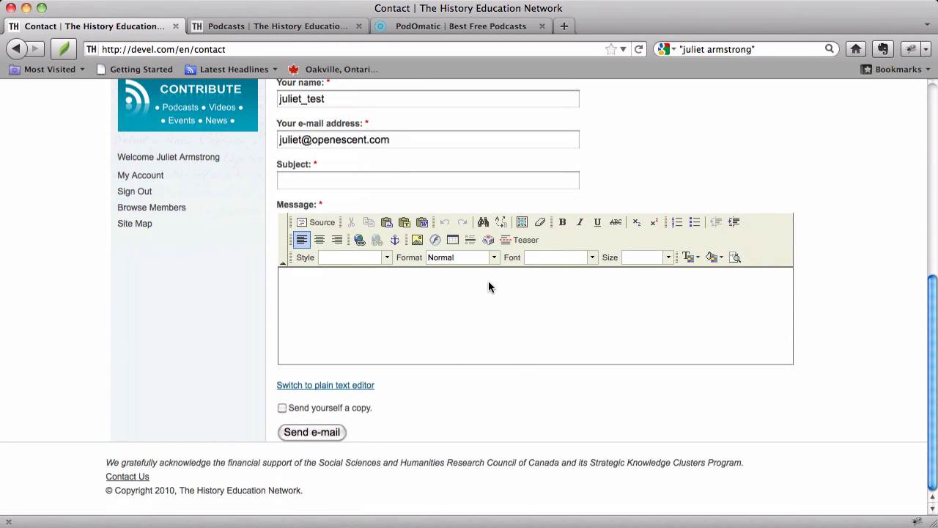
scroll(488, 280, up, 5)
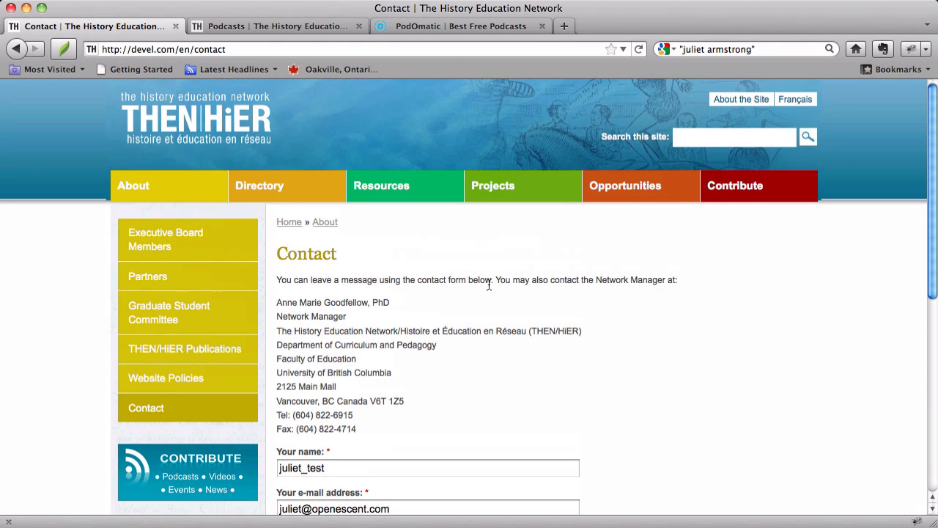